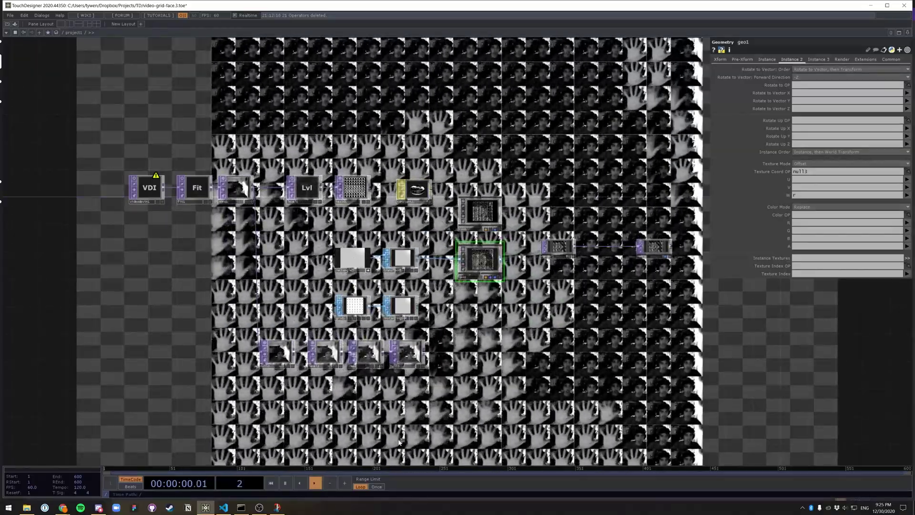
Look over the existing video grid network and its tiled webcam output
scroll(393, 381, up, 5)
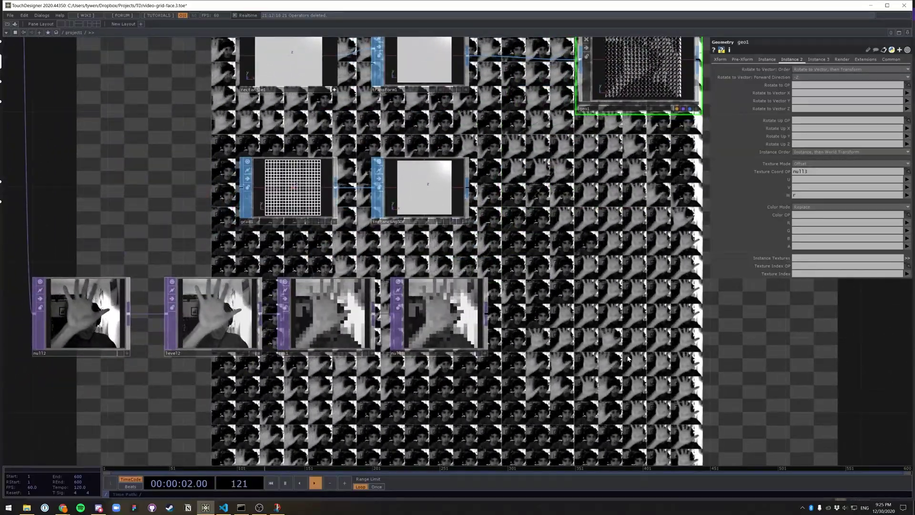
scroll(713, 388, down, 3)
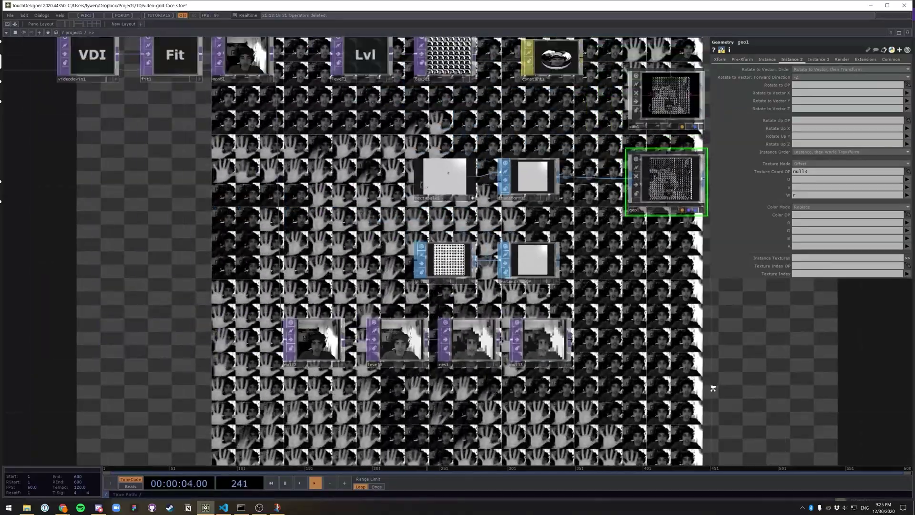
scroll(712, 388, down, 1)
drag(708, 388, 602, 364)
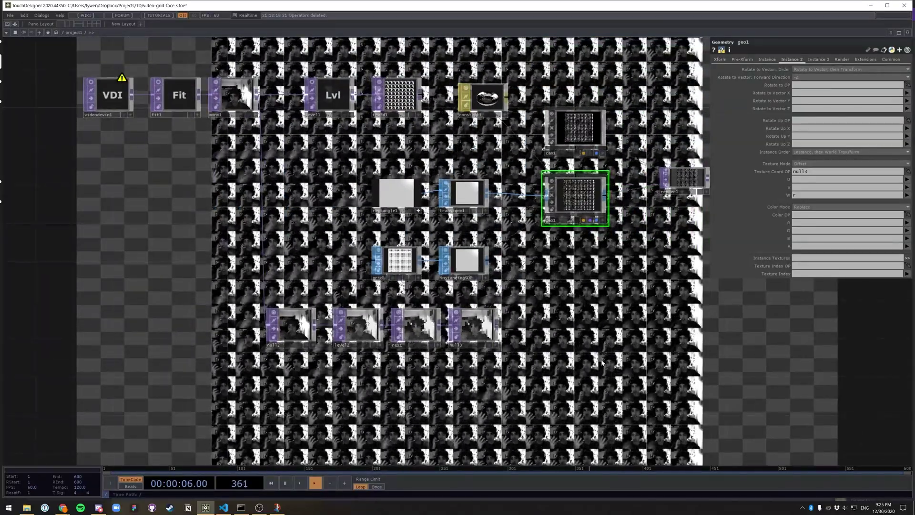
scroll(602, 362, down, 2)
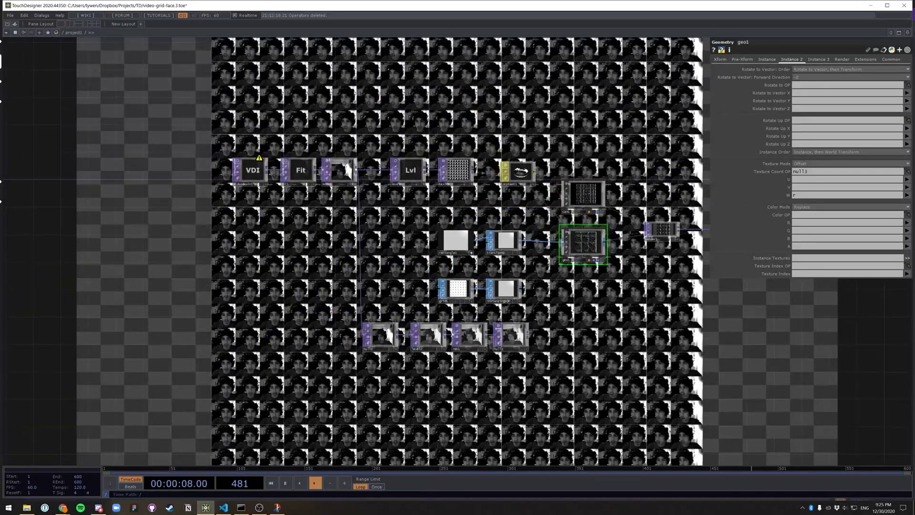
Bring up the browser's YouTube page "3D Texture Tricks in TouchDesigner - Tutorial", look it over and close the window
drag(914, 191, 397, 90)
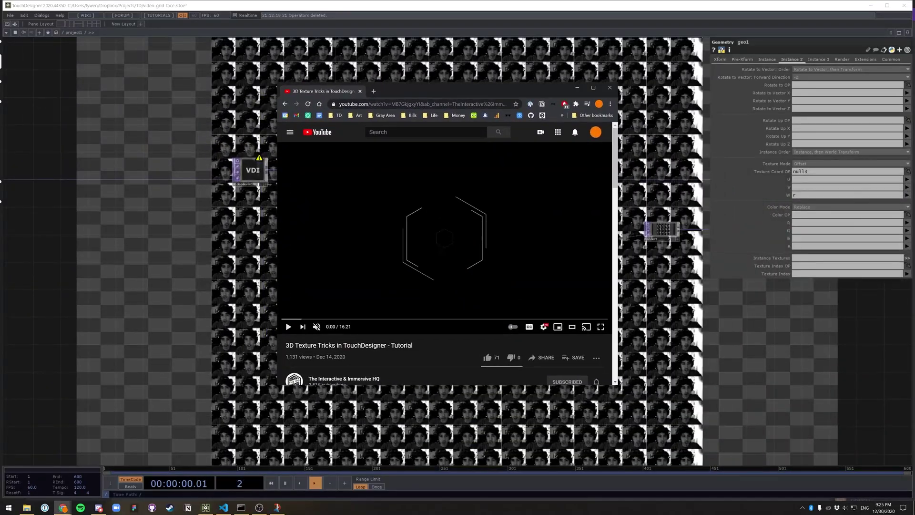
scroll(417, 344, down, 1)
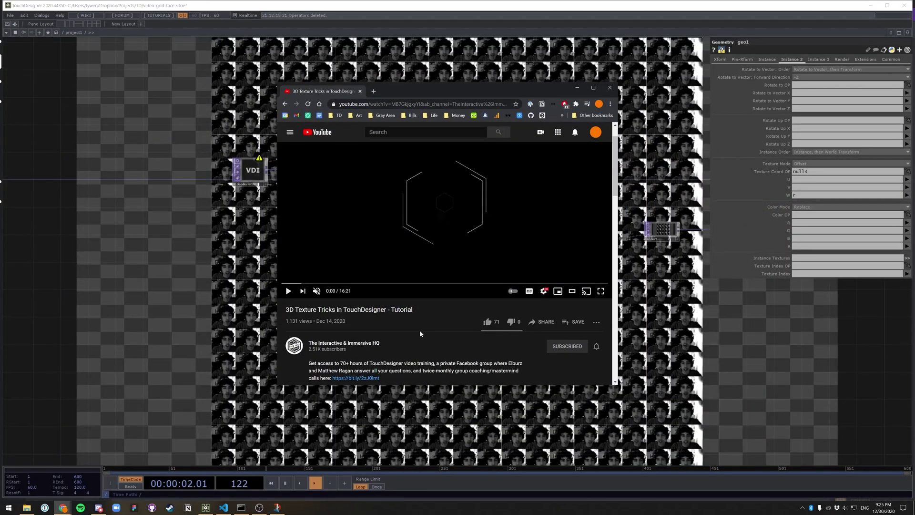
scroll(468, 287, up, 1)
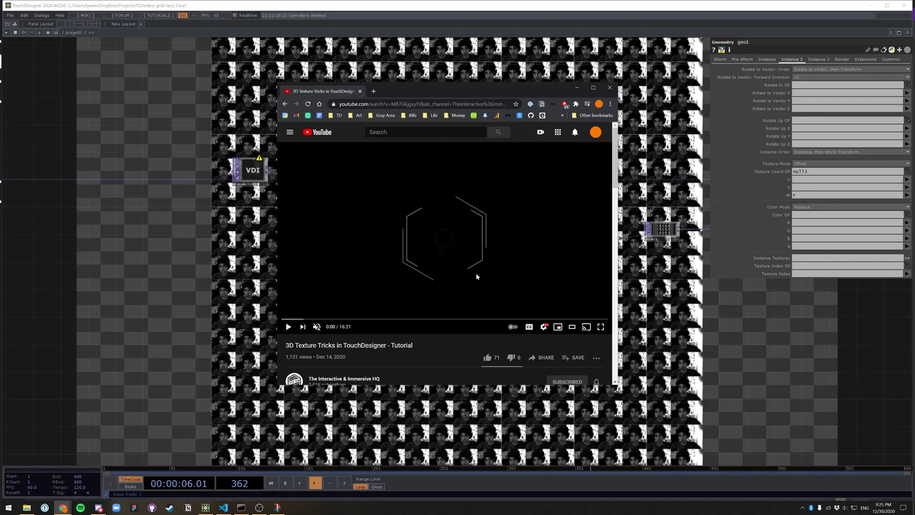
click(609, 86)
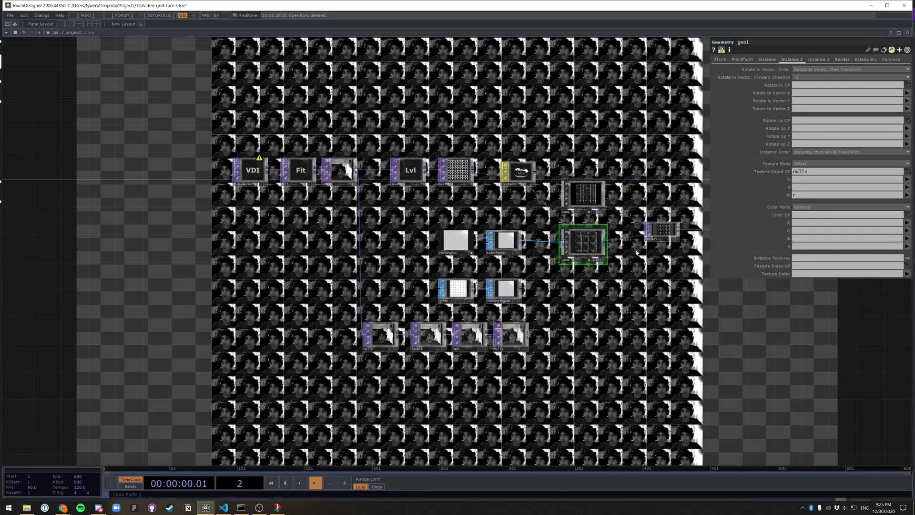
Delete all operators in the project1 network
drag(620, 349, 589, 335)
key(ctrl+a)
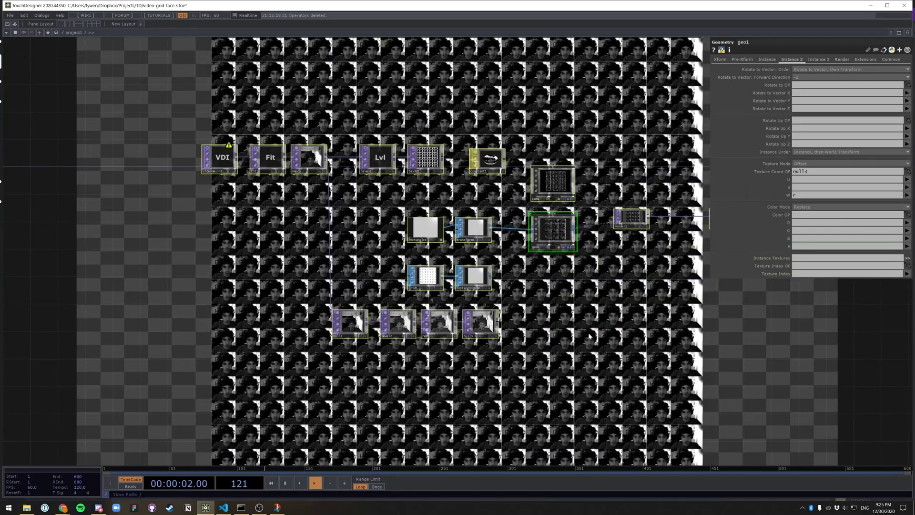
key(Delete)
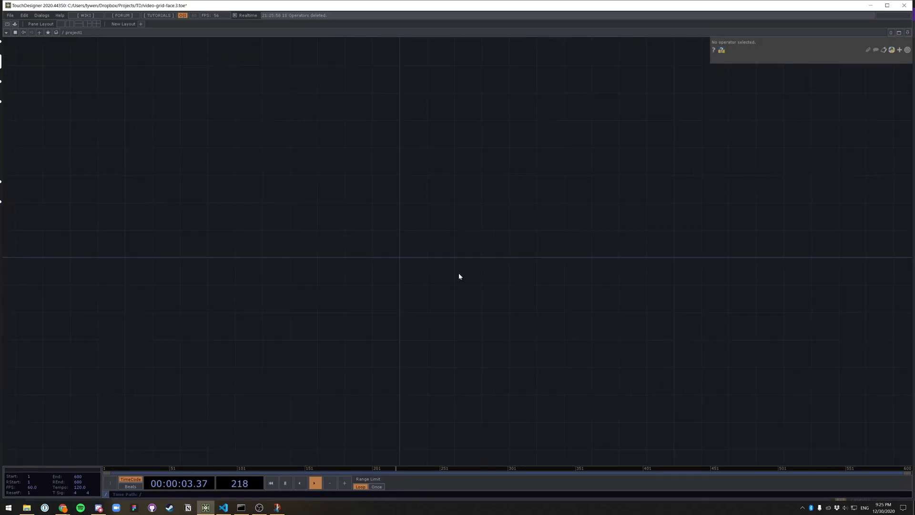
Go up to the parent level to view the project1 container's layout parameters, and return inside project1
drag(444, 268, 469, 268)
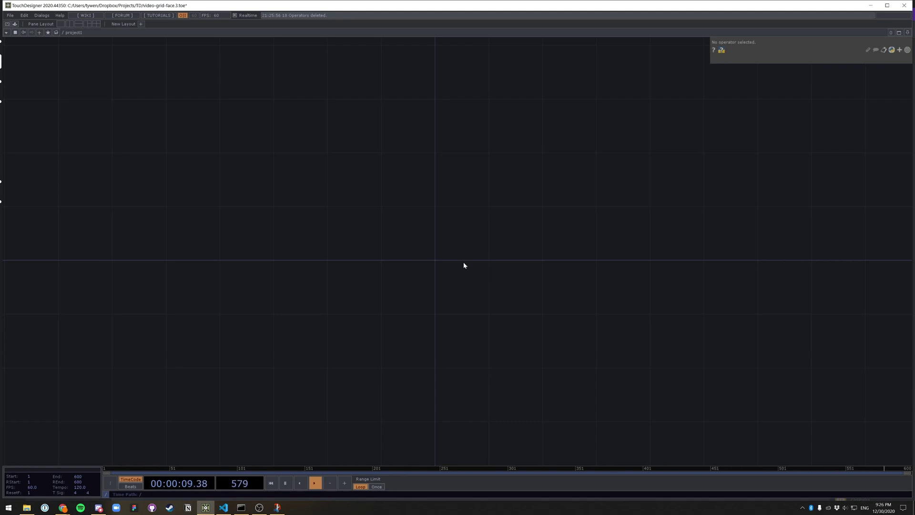
key(u)
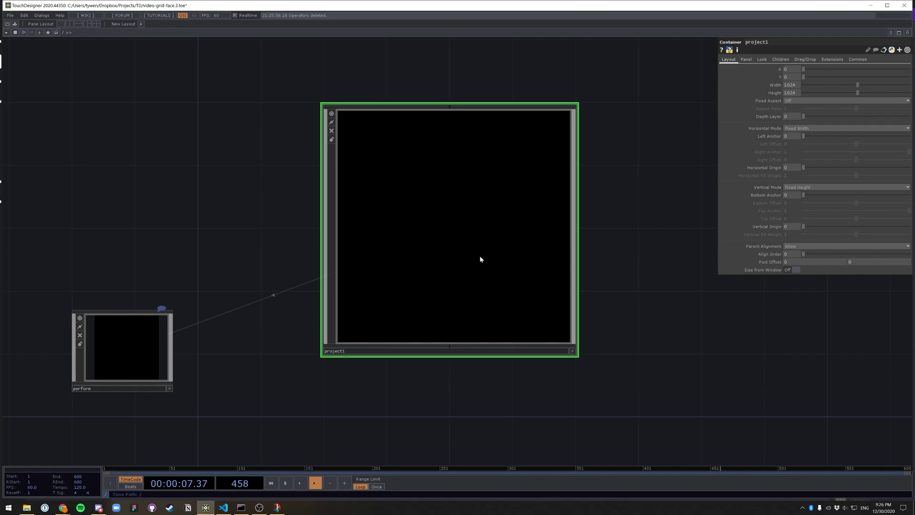
key(i)
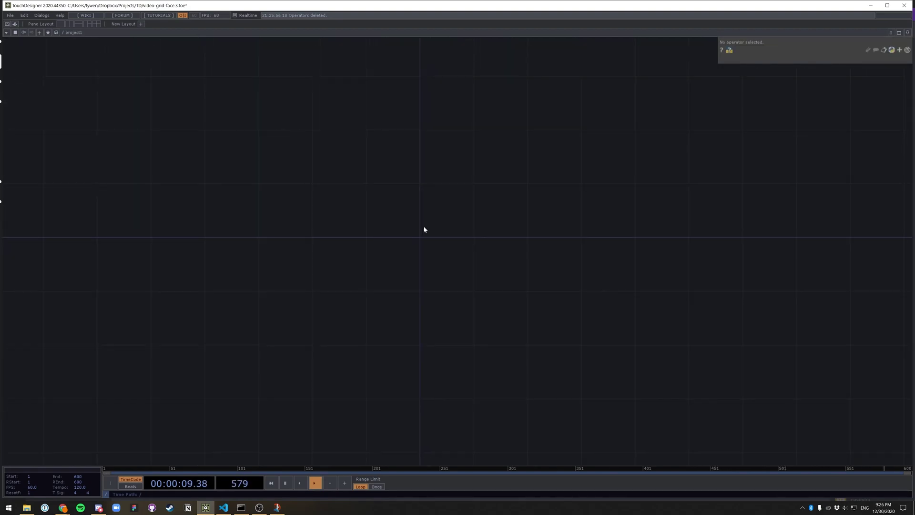
Add a Video Device In TOP to the empty network and set its library to Media Foundation
key(Tab)
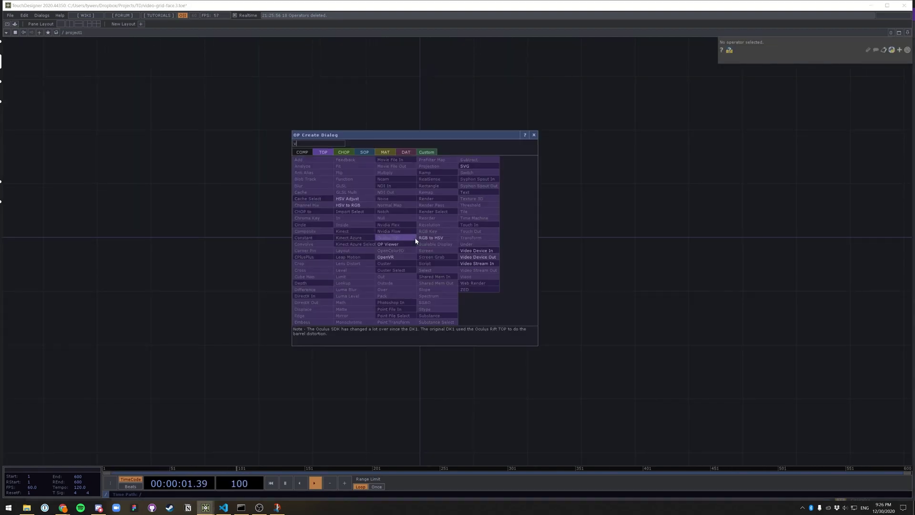
text(video)
click(477, 250)
click(327, 220)
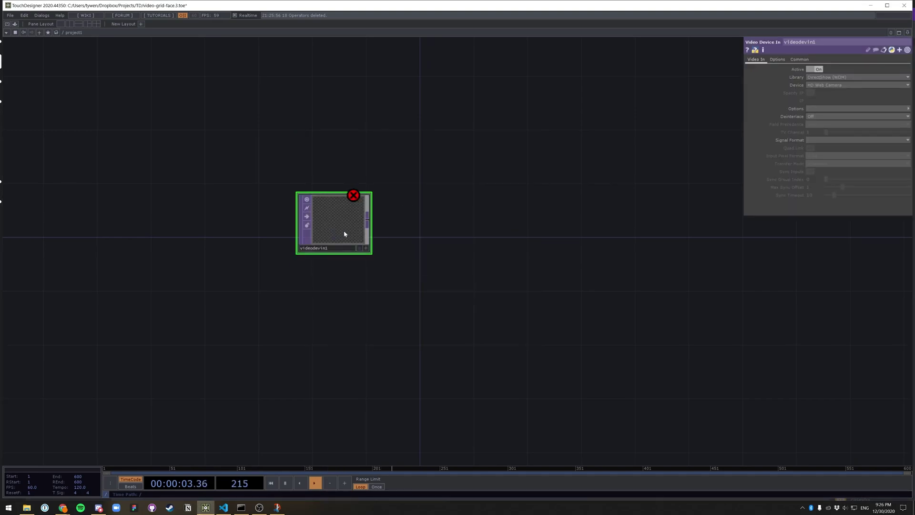
click(825, 78)
click(826, 89)
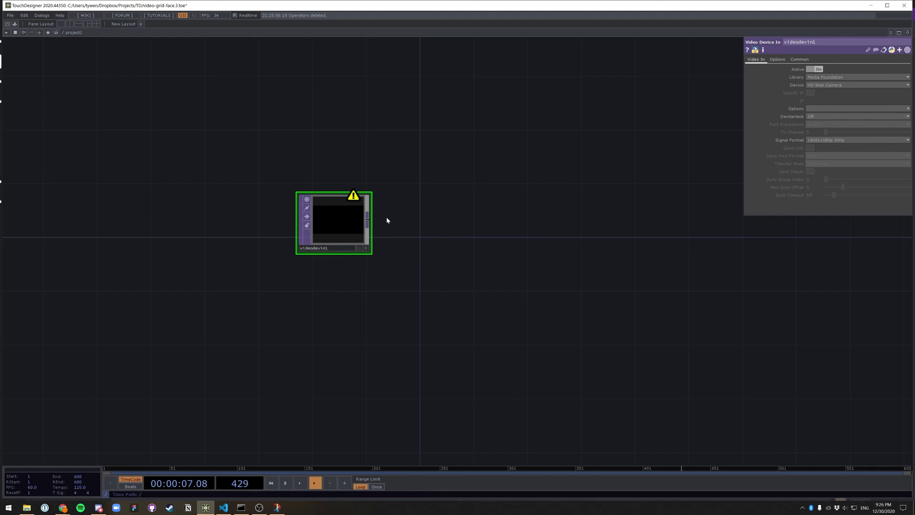
Add a Fit TOP connected to the output of the Video Device In
click(370, 225)
click(464, 224)
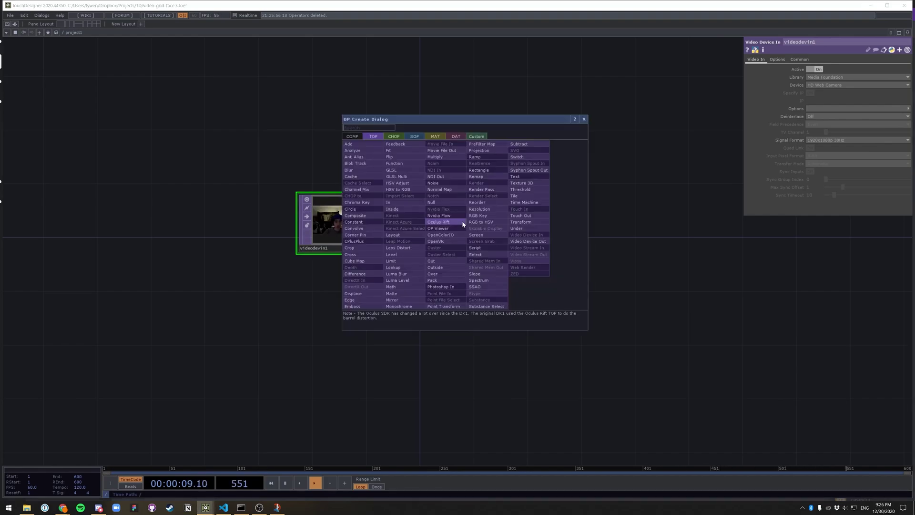
text(fit)
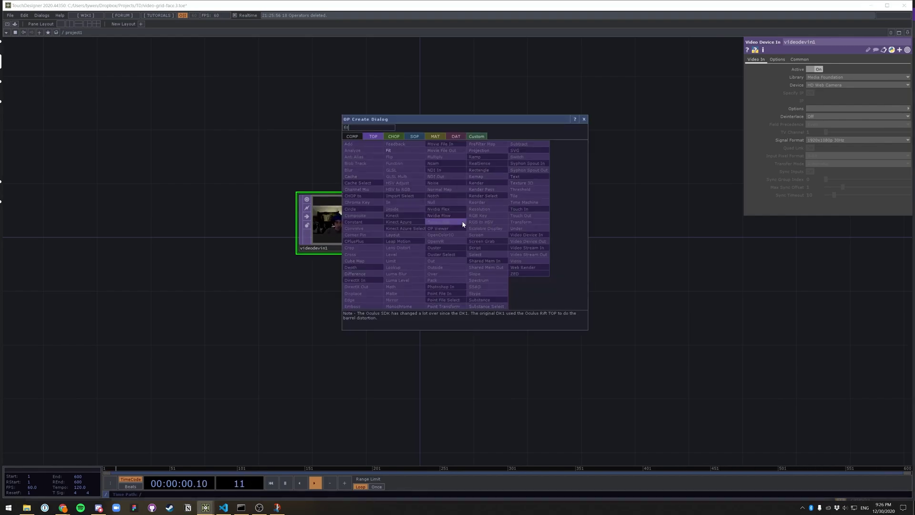
click(390, 152)
click(429, 219)
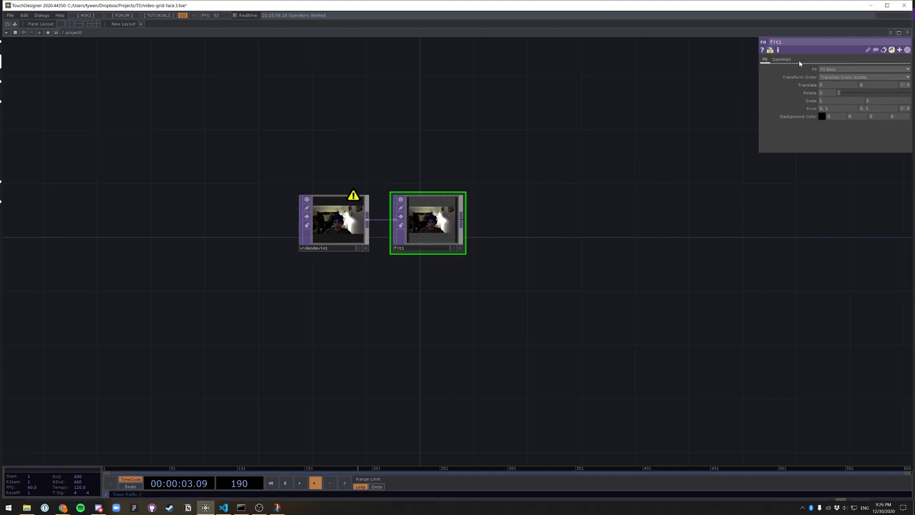
Set the Fit operator's custom output resolution to 1024 by 1024
click(781, 62)
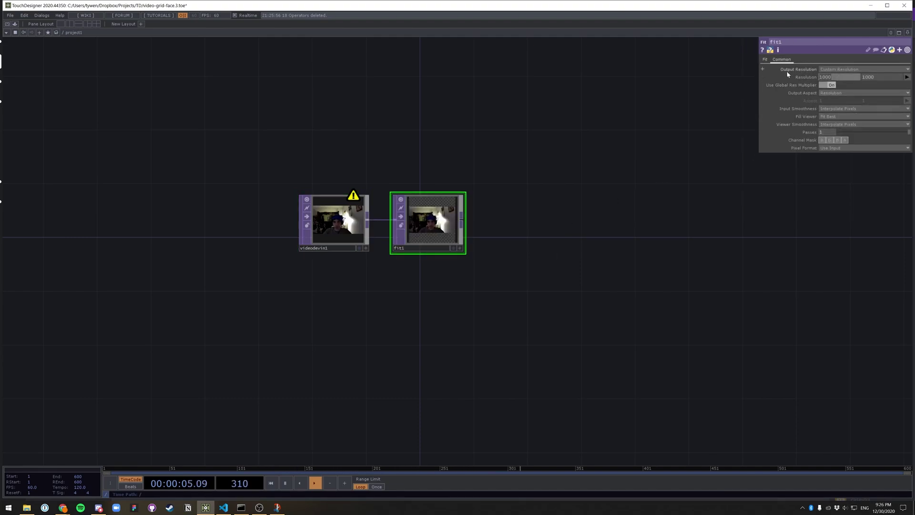
scroll(393, 207, up, 6)
drag(564, 221, 528, 222)
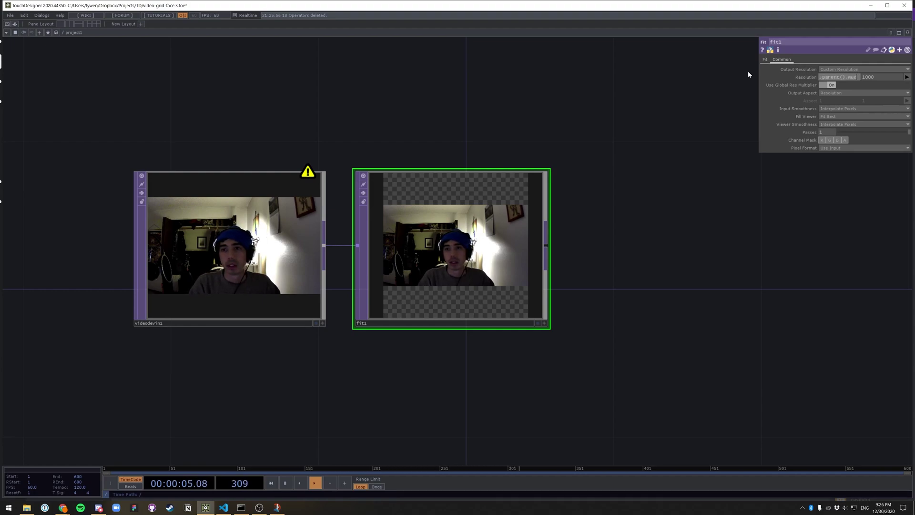
click(839, 77)
text(1024)
key(Return)
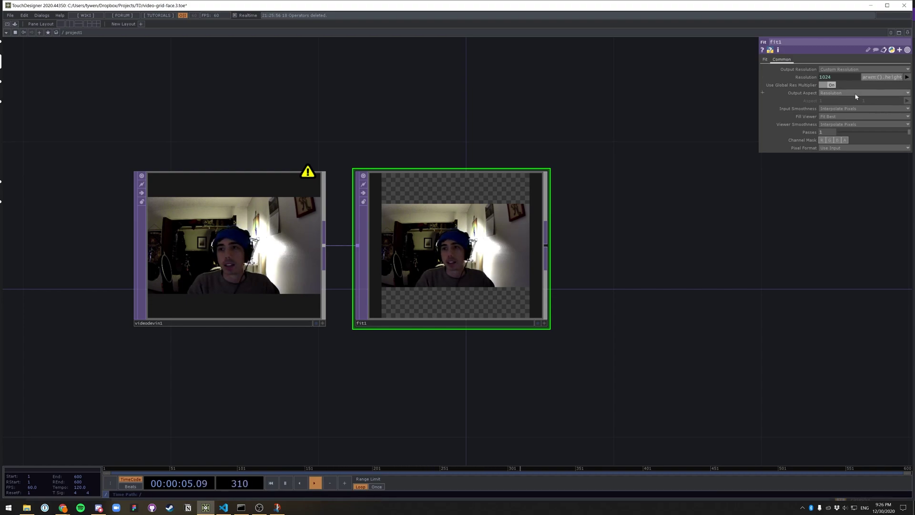
text(1024)
key(Return)
scroll(609, 298, down, 3)
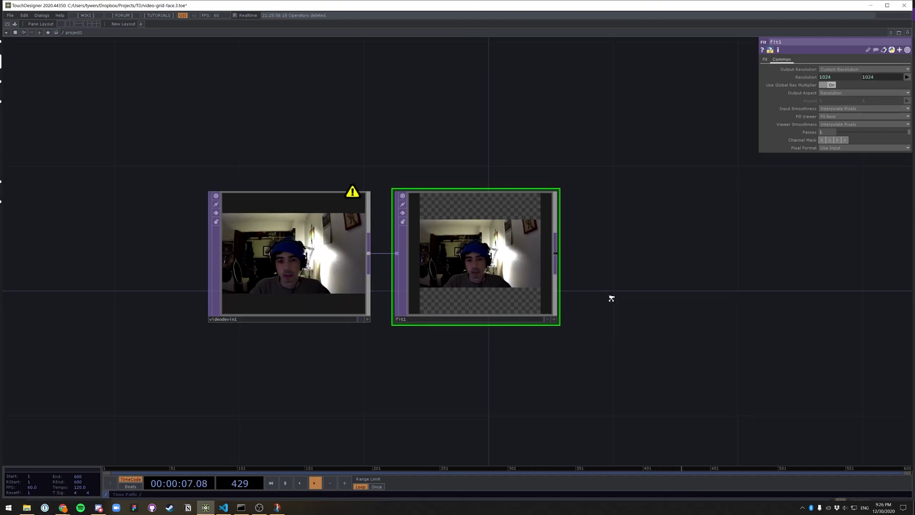
Set the Fit operator's fit mode to Fit Vertical
click(765, 60)
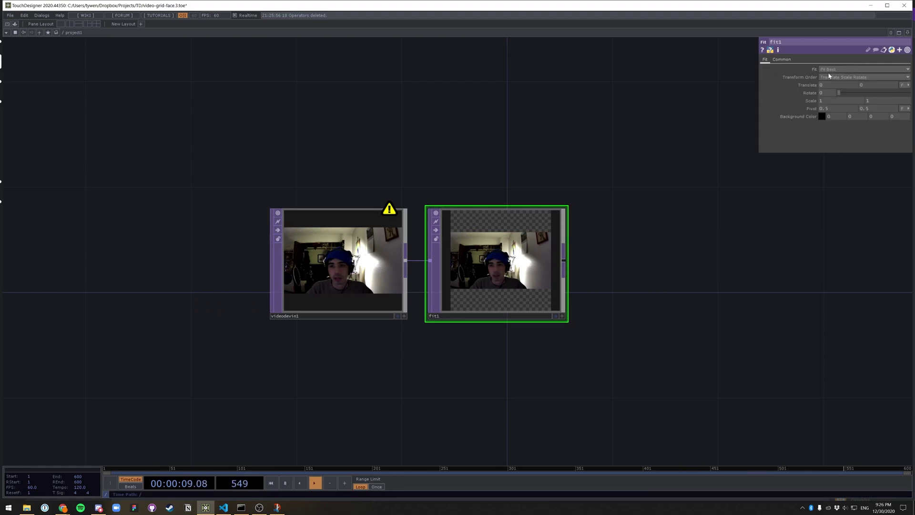
click(835, 70)
click(837, 89)
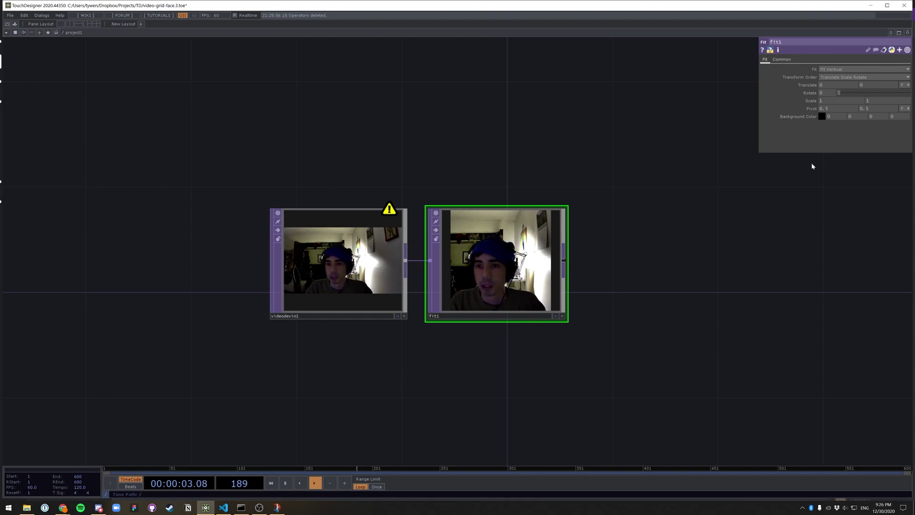
Turn off the viewers of the Video Device In and Fit operators together
drag(669, 282, 653, 276)
right_drag(274, 140, 468, 253)
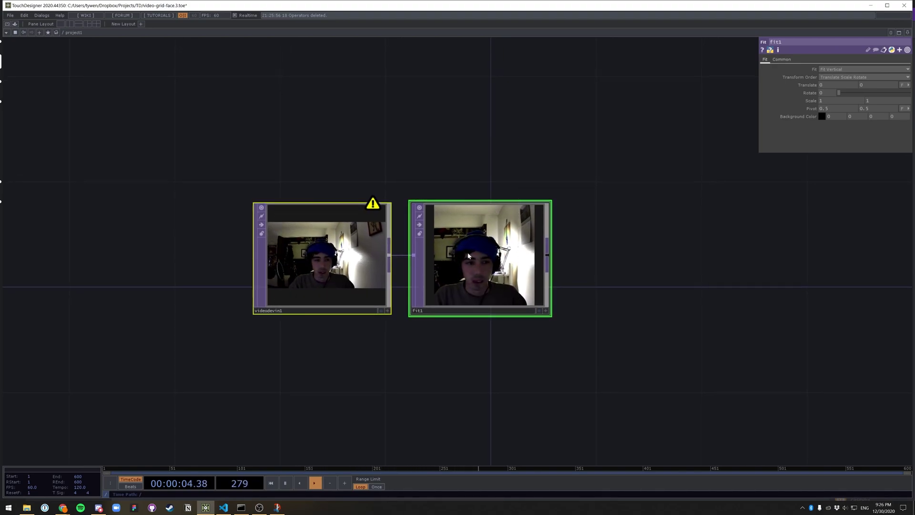
click(420, 208)
drag(560, 262, 466, 242)
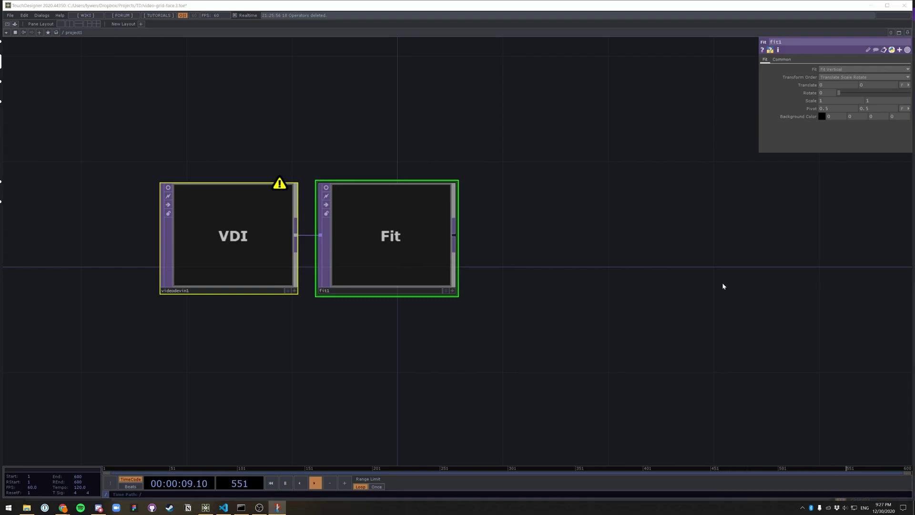
Add a Monochrome TOP connected to the output of the Fit operator
click(455, 231)
click(543, 224)
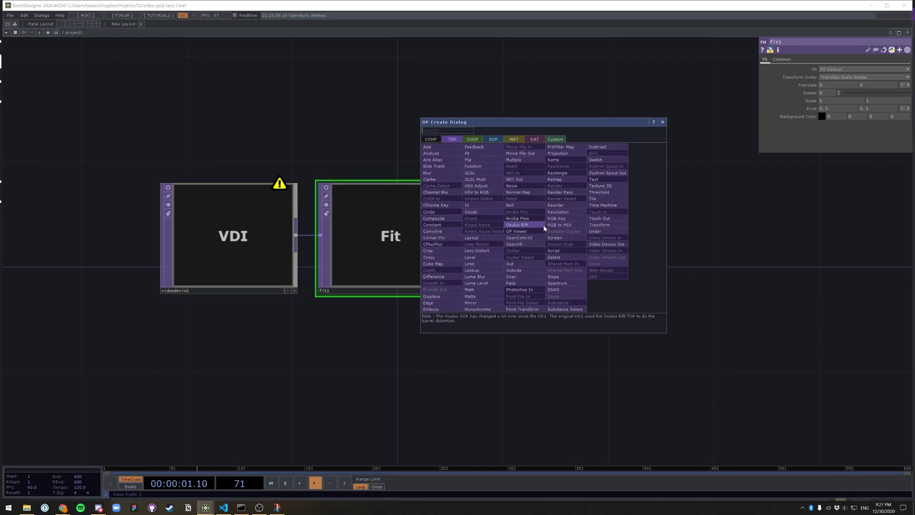
text(mono)
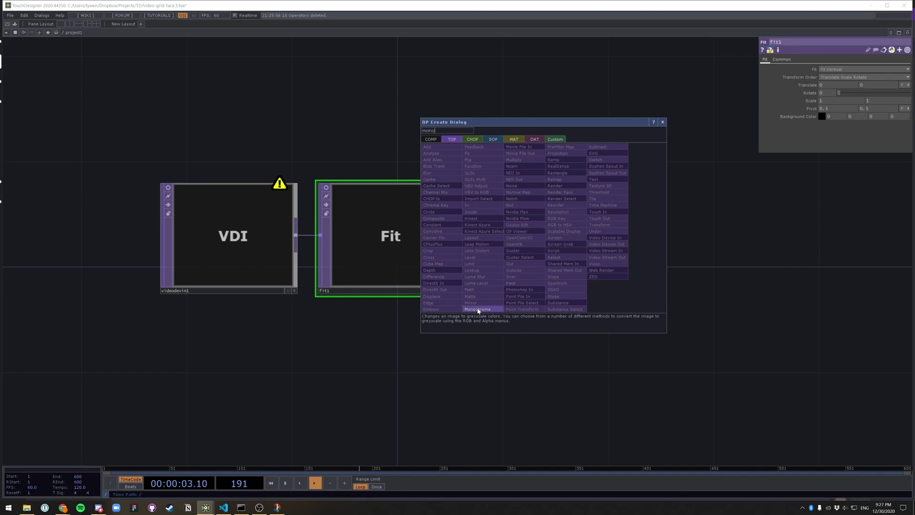
click(478, 310)
click(546, 238)
Add a Level TOP connected to the Monochrome operator and move it away to leave a gap between them
drag(758, 311, 672, 299)
click(527, 224)
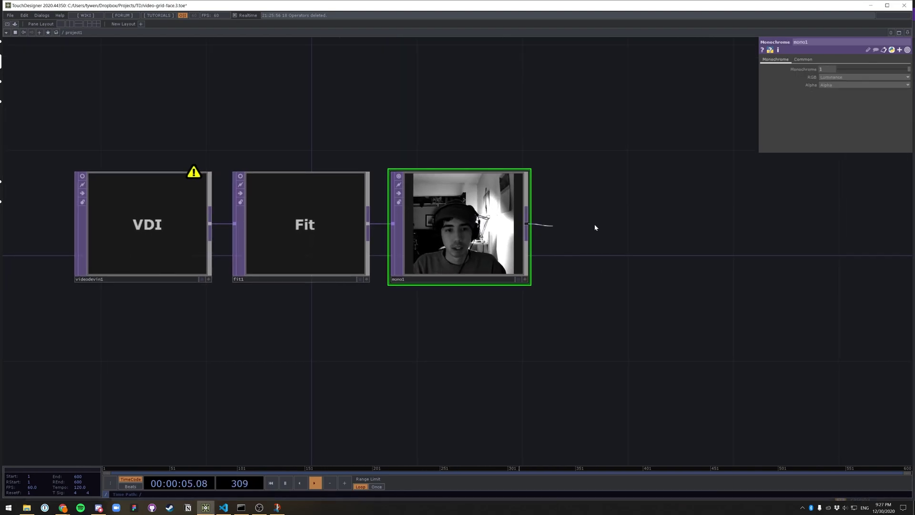
click(595, 225)
key(Return)
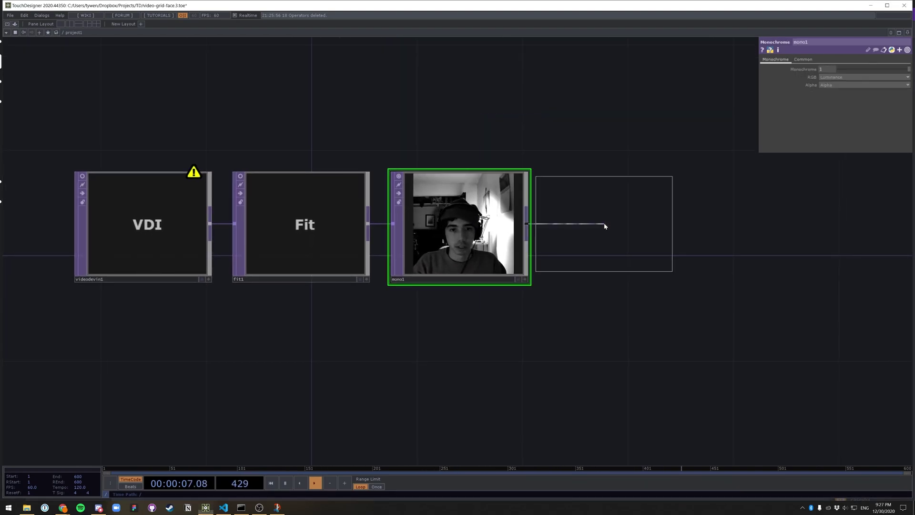
click(604, 222)
key(h)
scroll(813, 341, down, 1)
drag(813, 342, 669, 337)
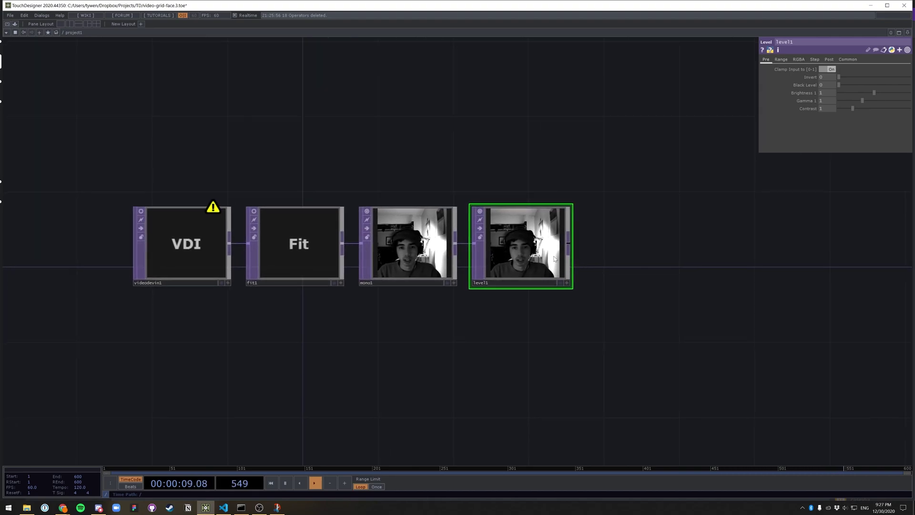
drag(520, 246, 576, 246)
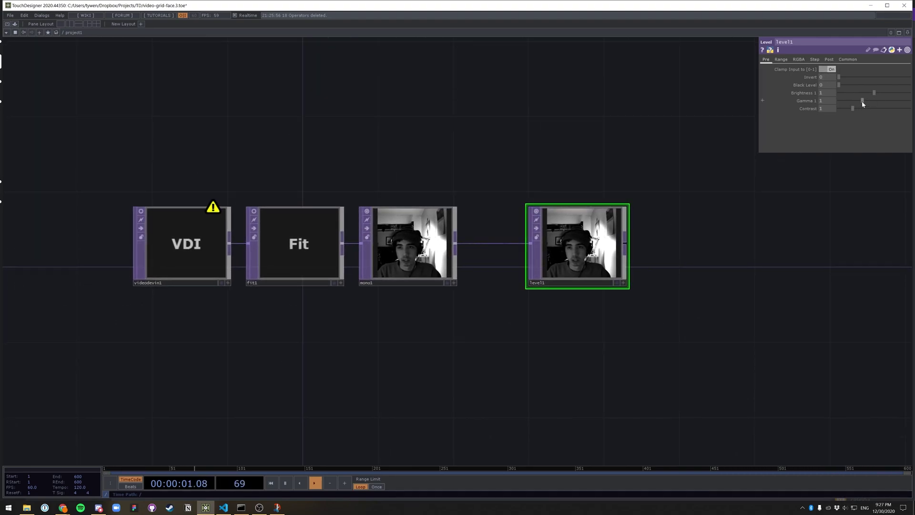
Set the Level operator's gamma to 1.18 and its contrast to 1.17
drag(863, 102, 860, 110)
scroll(708, 309, down, 3)
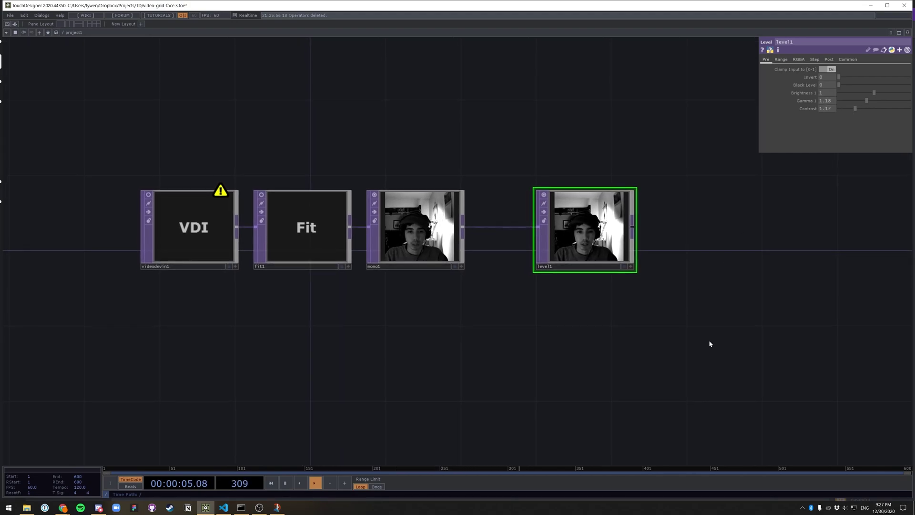
scroll(560, 282, up, 3)
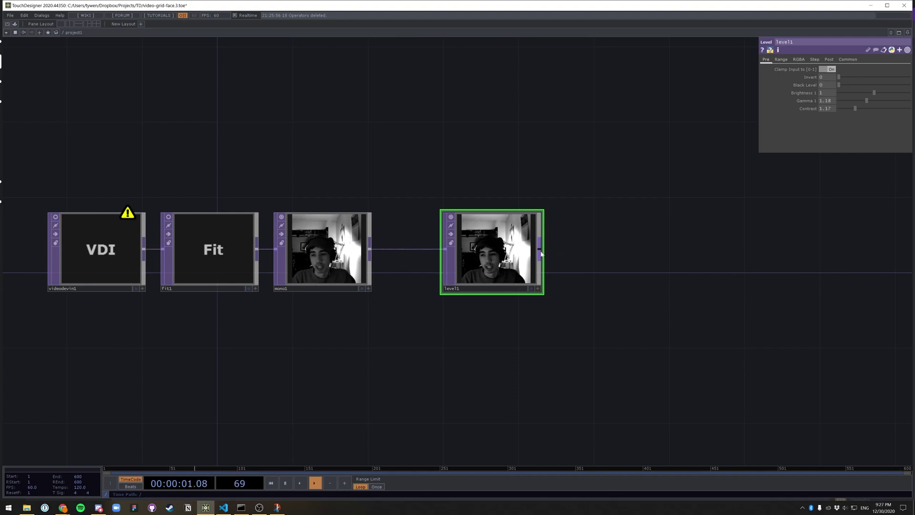
Add a Texture 3D TOP connected to the output of the Level operator
right_click(541, 253)
text(t)
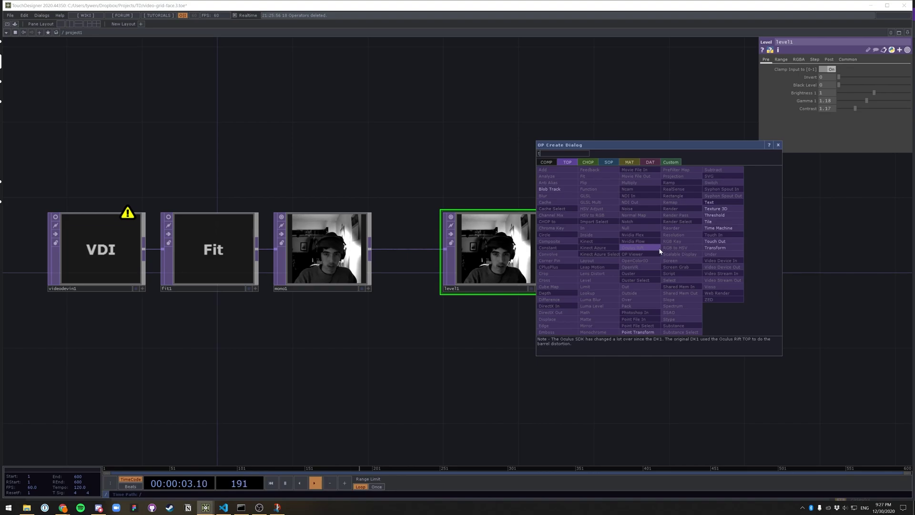
text(exture)
key(Return)
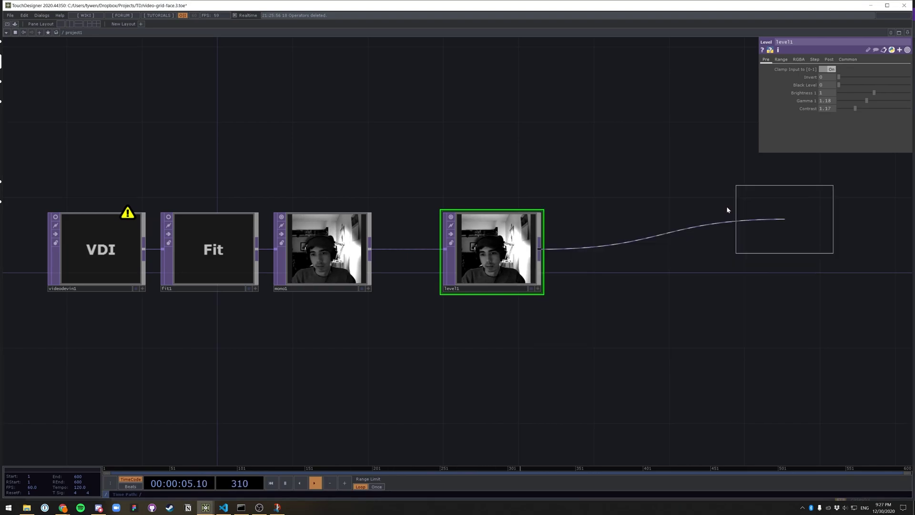
click(643, 253)
scroll(717, 255, up, 5)
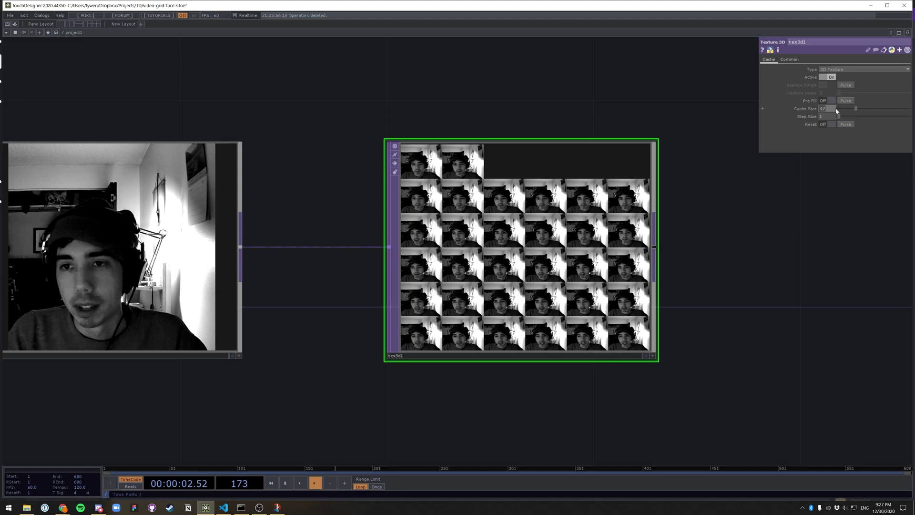
Add a Rectangle SOP in the empty space below the video operator chain
scroll(717, 305, down, 5)
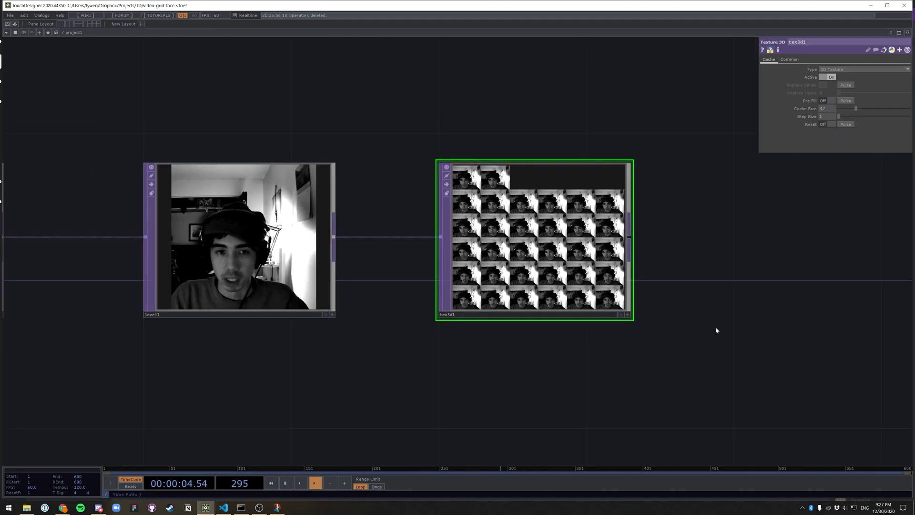
scroll(620, 238, down, 4)
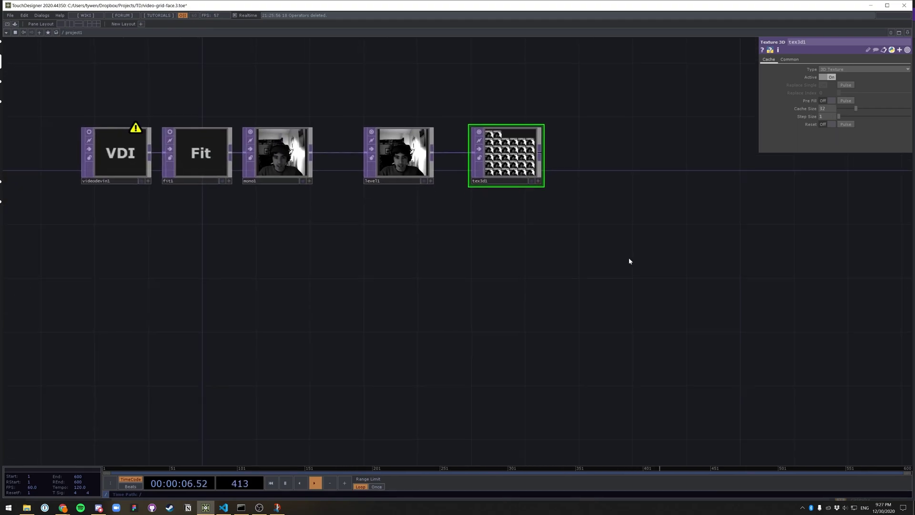
key(Tab)
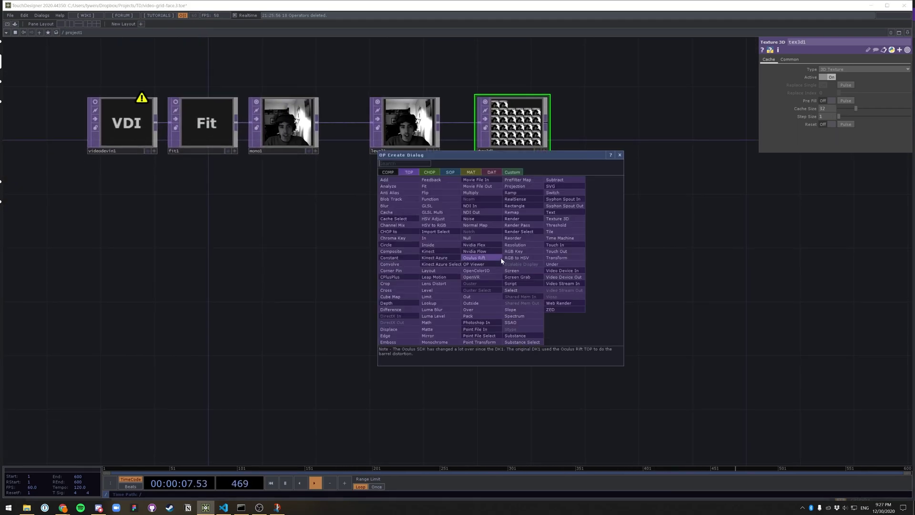
click(450, 173)
text(rect)
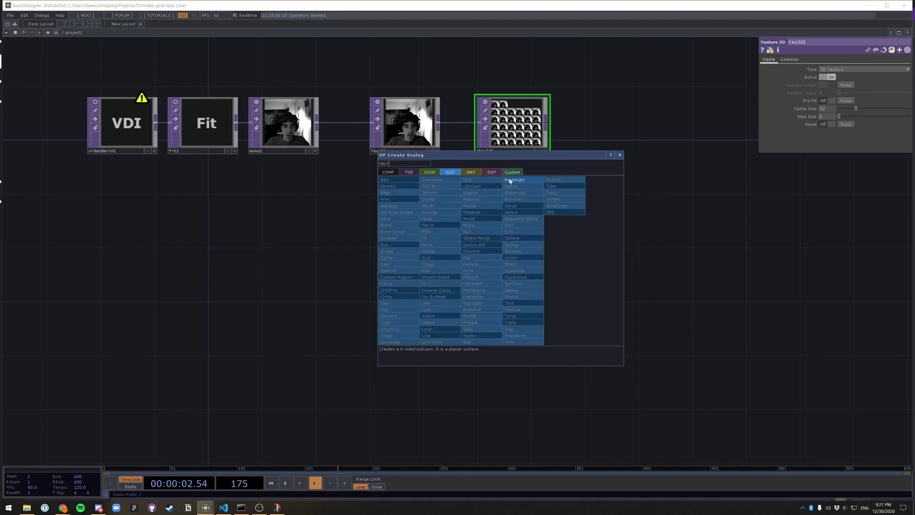
click(510, 181)
click(391, 247)
scroll(426, 246, up, 4)
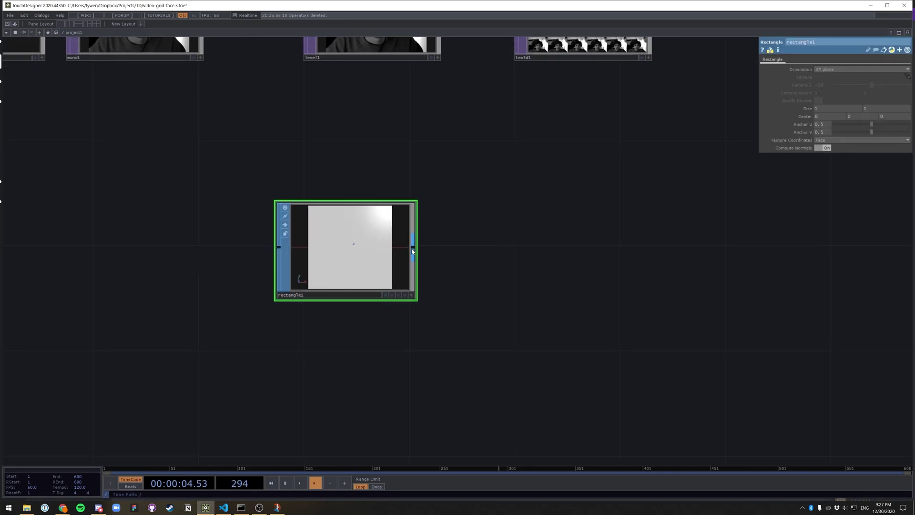
Add a Transform SOP connected to the output of the Rectangle operator
click(416, 249)
click(462, 244)
text(tra)
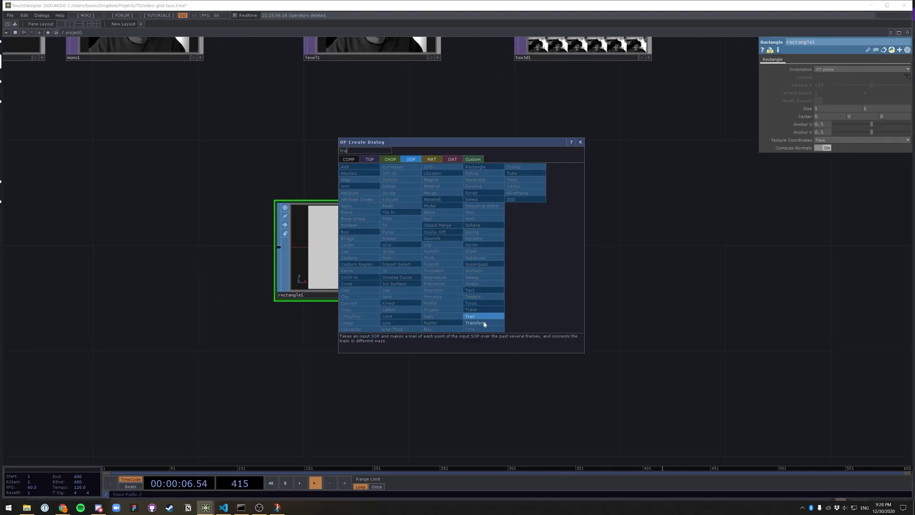
click(476, 323)
click(527, 253)
drag(328, 262, 354, 262)
scroll(556, 328, down, 6)
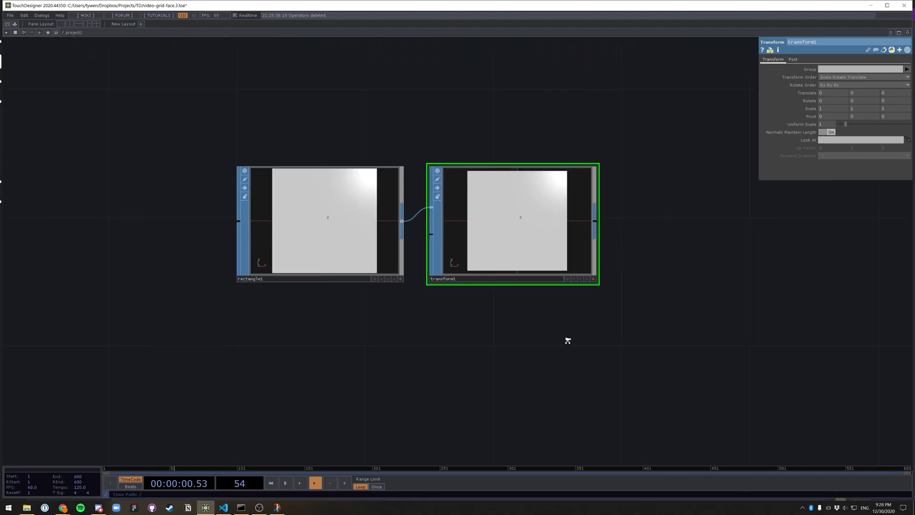
scroll(569, 324, up, 3)
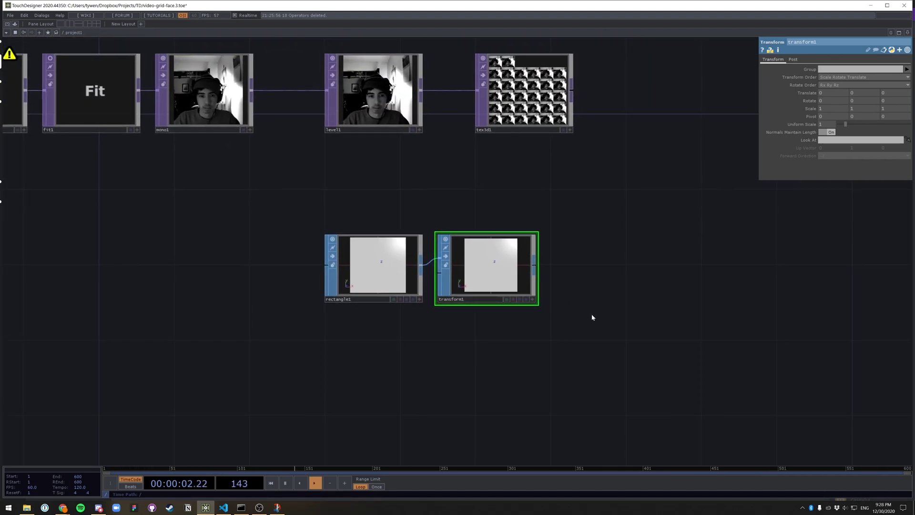
Add a Geometry COMP fed by the Transform operator and widen the gap between the Rectangle and Transform operators
click(537, 268)
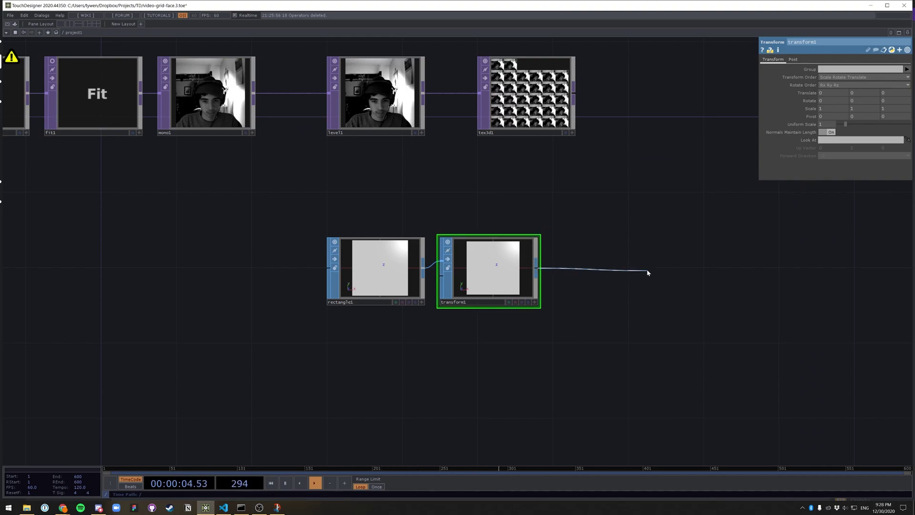
click(648, 271)
text(geo)
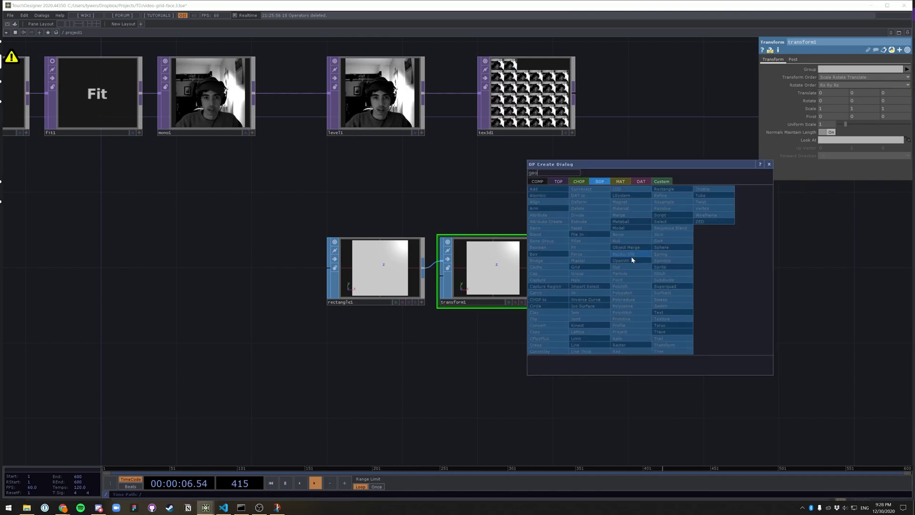
click(537, 181)
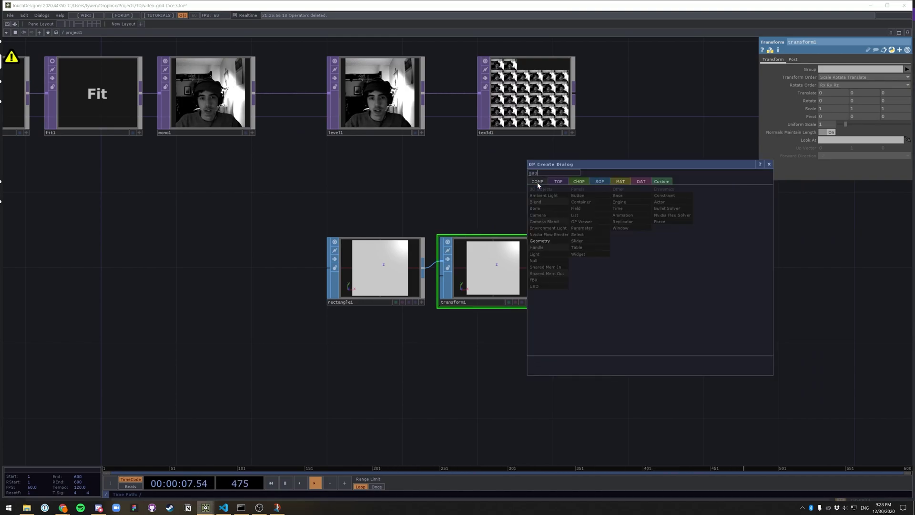
click(541, 241)
click(748, 267)
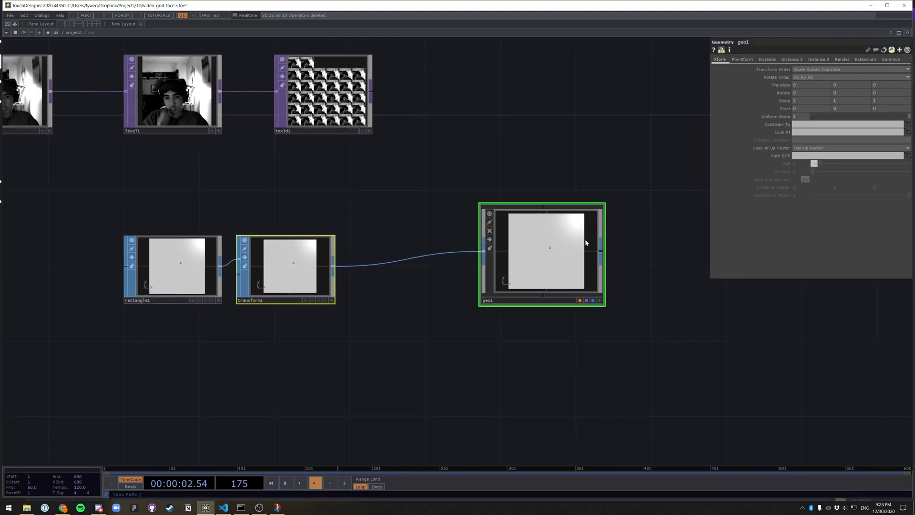
drag(335, 275, 355, 276)
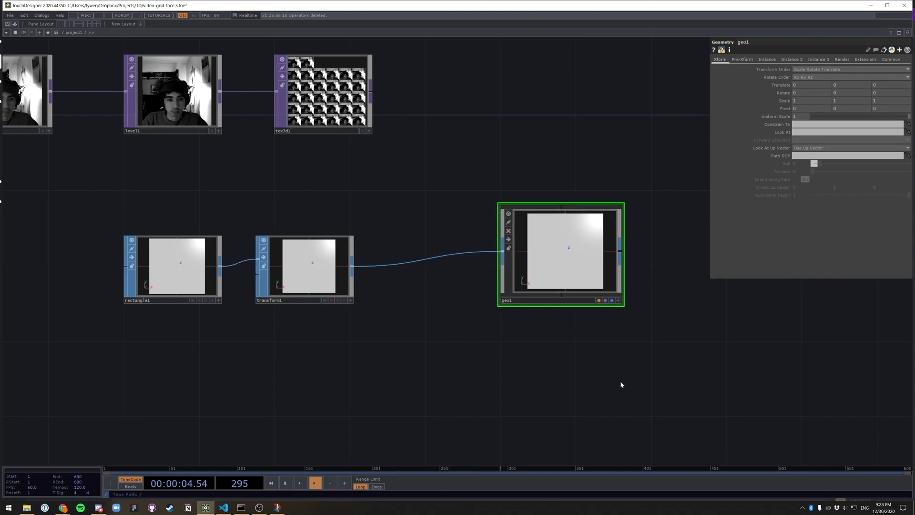
Add a Camera COMP directly above the Geometry component
key(Tab)
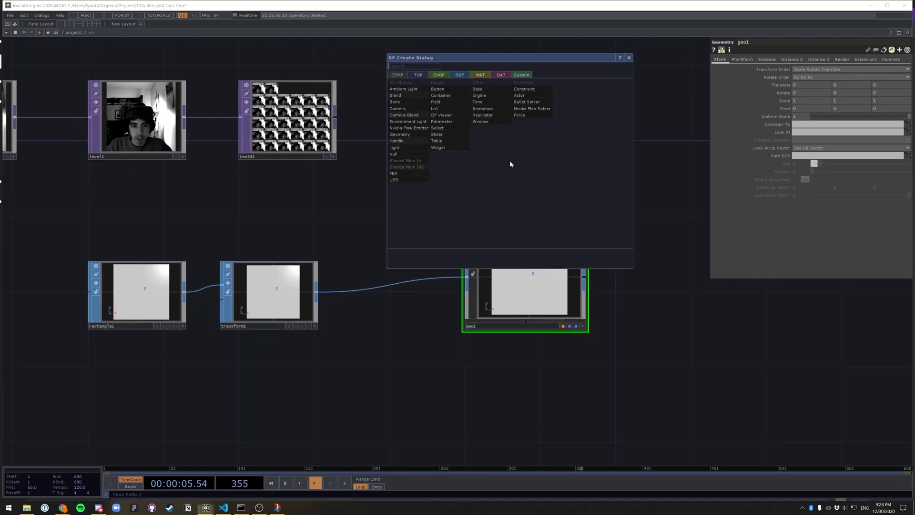
text(cam)
click(410, 107)
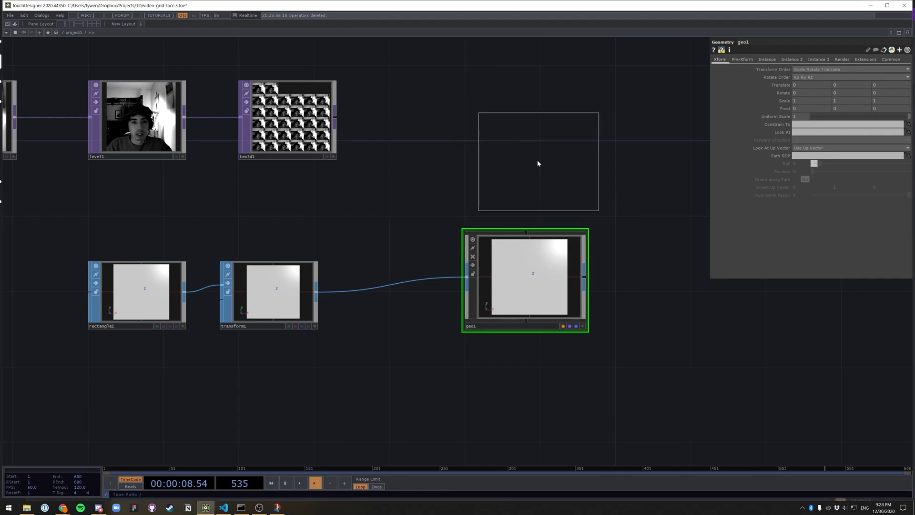
click(537, 158)
Add a Render TOP beyond the Camera and Geometry components
drag(655, 378, 621, 353)
key(Tab)
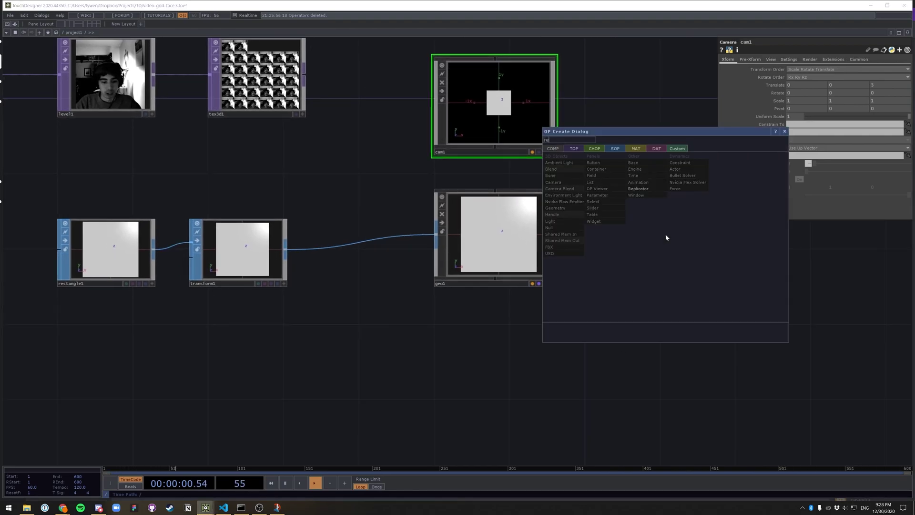
text(render)
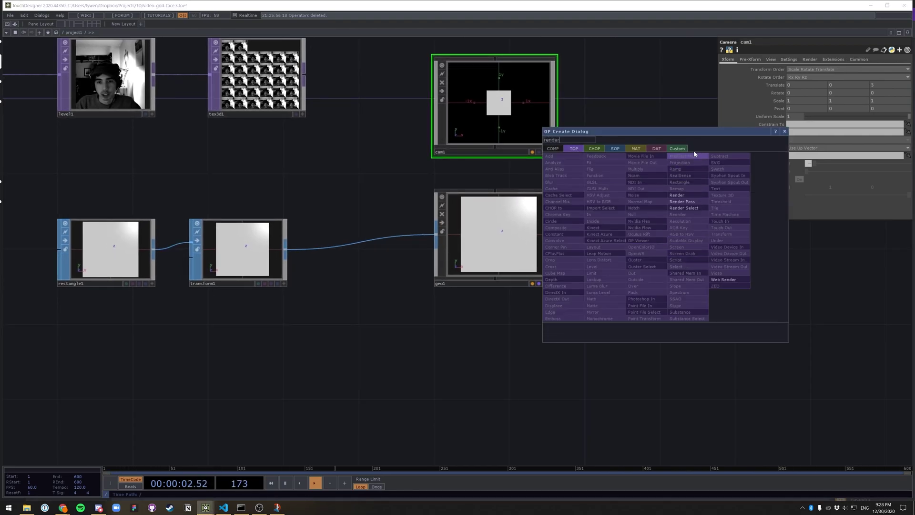
click(688, 196)
click(708, 242)
drag(786, 327, 679, 314)
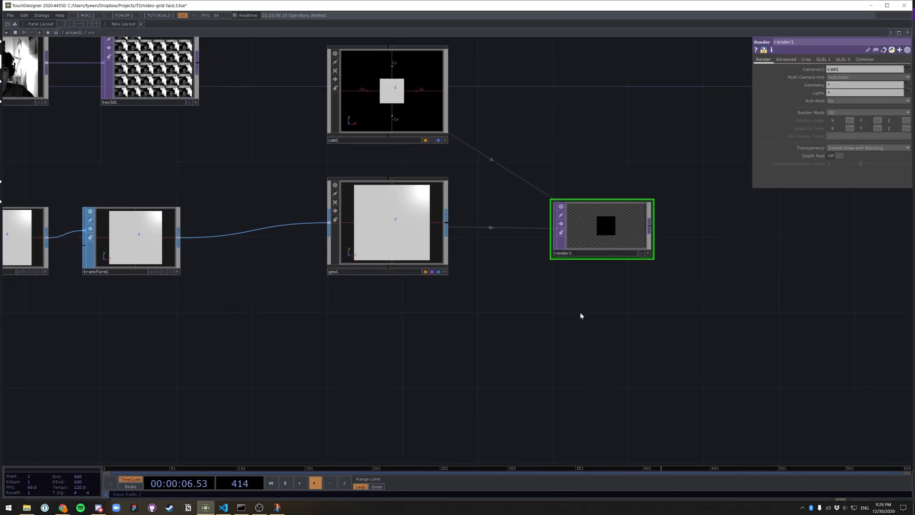
Add a Null TOP connected to the Render operator and display its output as the network background
scroll(580, 316, down, 4)
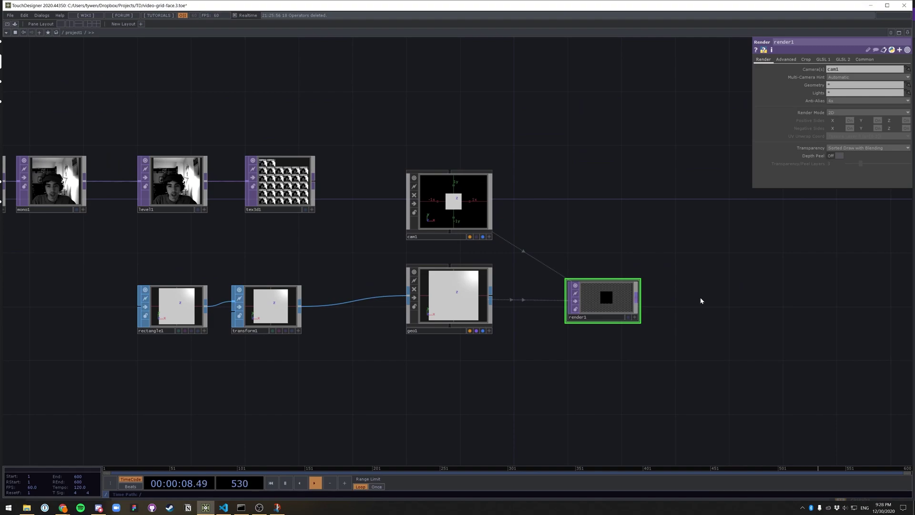
key(Tab)
text(nu)
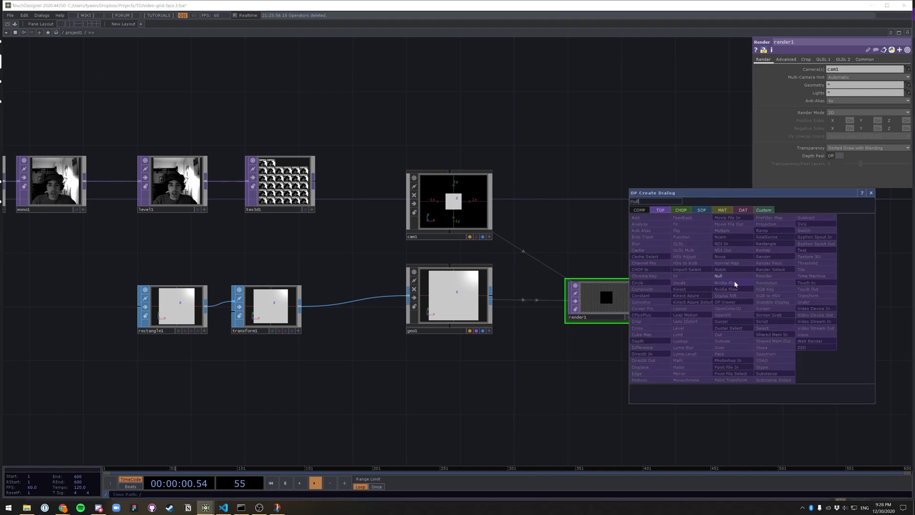
key(Return)
click(825, 300)
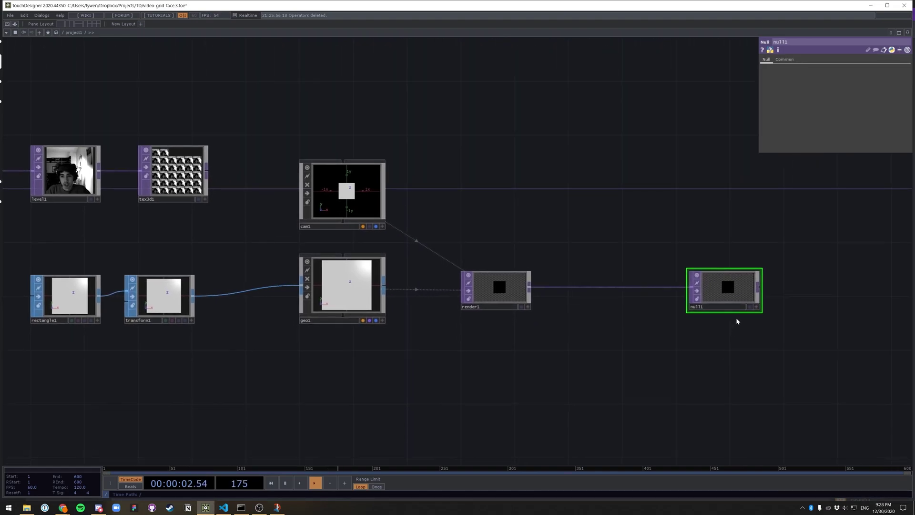
scroll(752, 309, up, 5)
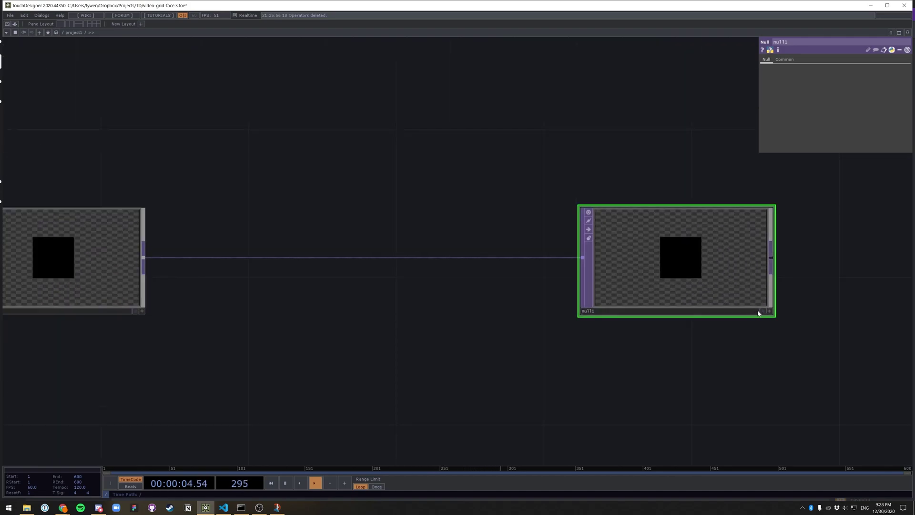
click(750, 307)
Move the Rectangle, Transform, Camera and Geometry operators down together, and lower the Render and Null operators to match
scroll(493, 412, down, 2)
drag(492, 413, 614, 391)
scroll(614, 392, down, 2)
drag(432, 398, 613, 384)
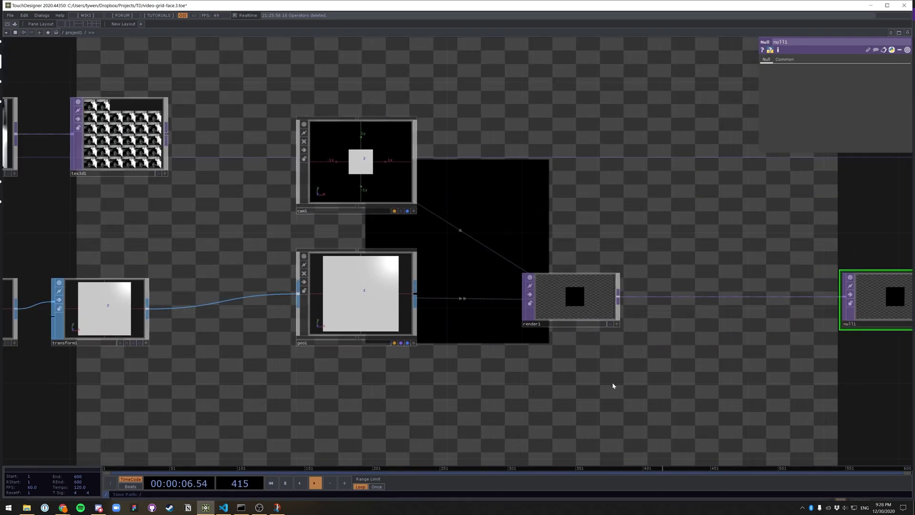
scroll(613, 384, down, 4)
drag(502, 398, 564, 387)
scroll(551, 405, up, 5)
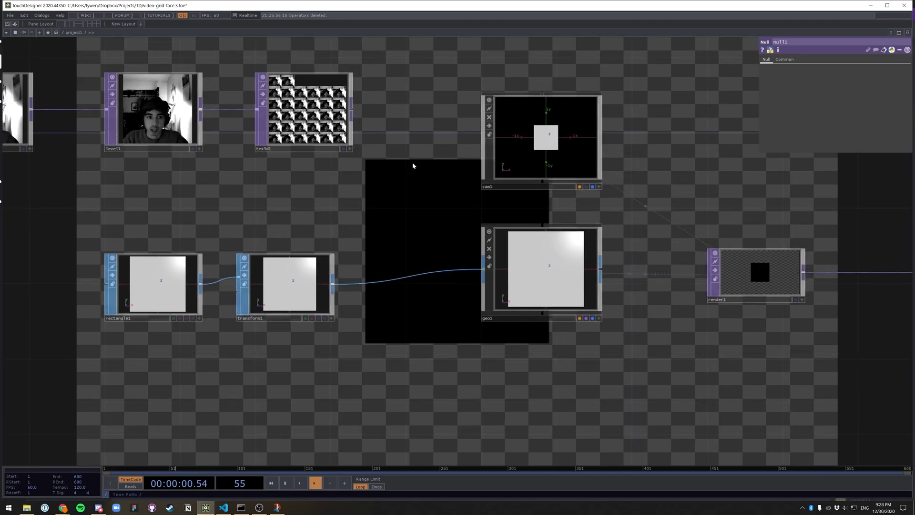
scroll(531, 373, down, 2)
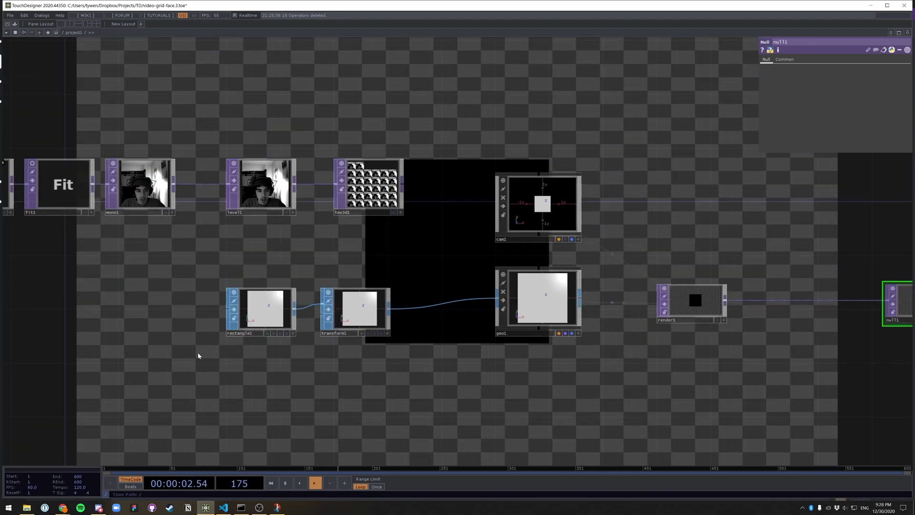
right_drag(206, 356, 545, 223)
drag(545, 223, 544, 250)
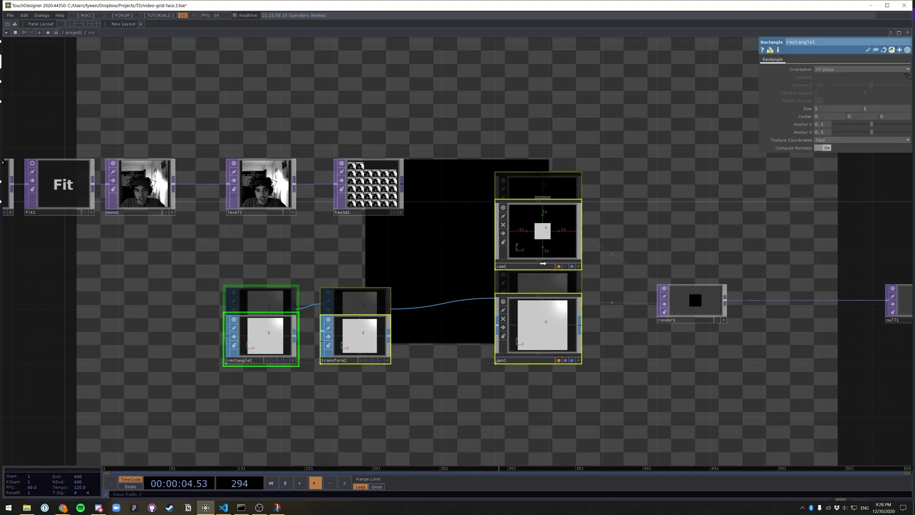
drag(681, 302, 694, 342)
drag(835, 348, 765, 334)
drag(833, 289, 847, 316)
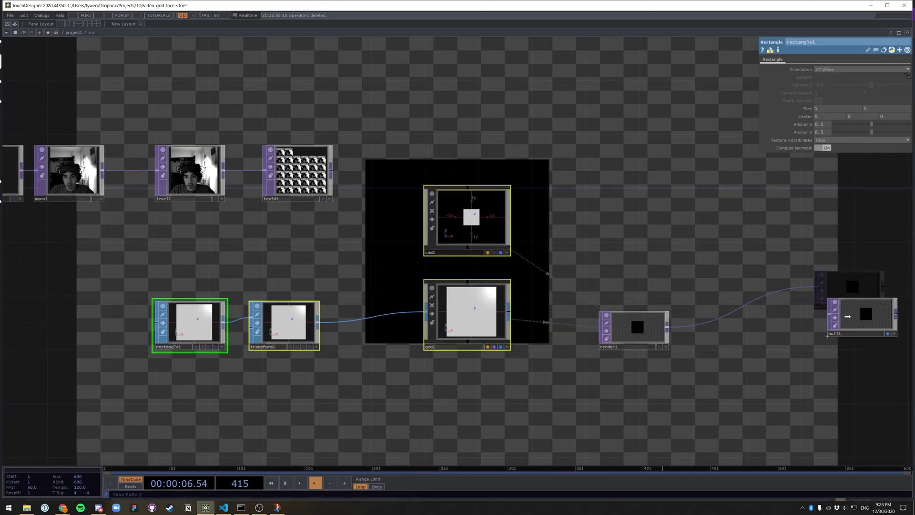
Shift the whole video chain from Video Device In to Texture 3D leftwards to make room before the Camera component
drag(400, 169, 488, 190)
scroll(470, 160, down, 3)
drag(466, 126, 576, 145)
right_drag(145, 131, 505, 222)
drag(519, 201, 402, 192)
Add a Constant MAT in the gap between the Texture 3D operator and the Camera component
key(Tab)
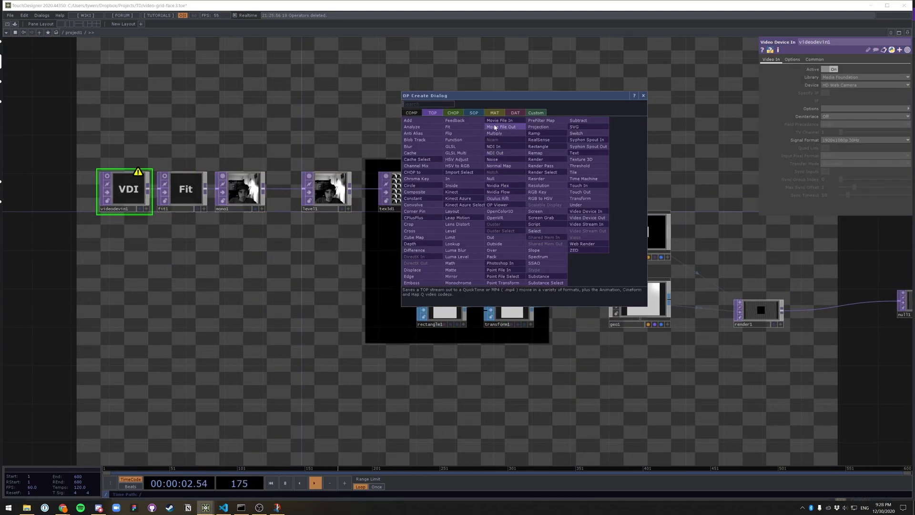
click(494, 113)
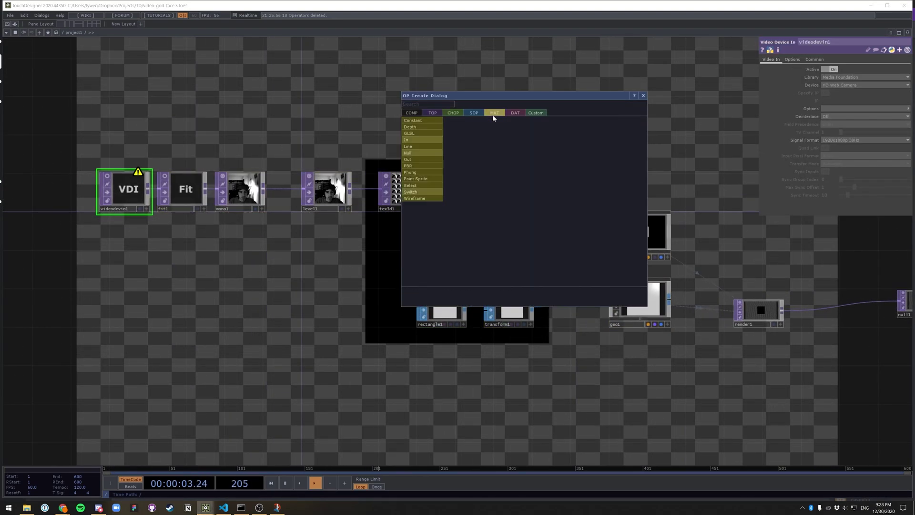
click(420, 121)
click(524, 180)
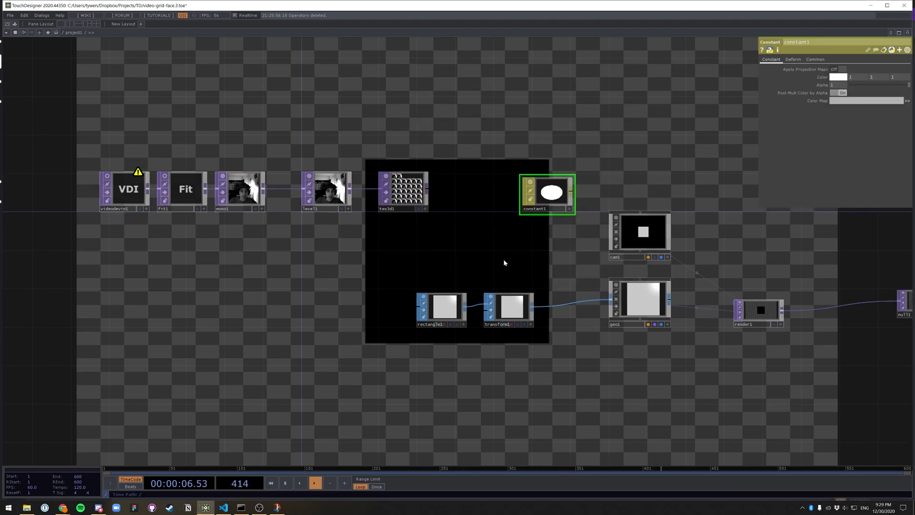
Assign the Texture 3D operator tex3d1 as the Constant material's color map
mouse_move(402, 195)
mouse_down()
mouse_move(459, 187)
mouse_move(477, 197)
mouse_move(441, 185)
mouse_move(391, 206)
mouse_move(391, 196)
mouse_up()
scroll(420, 207, up, 3)
drag(498, 237, 469, 261)
drag(364, 189, 644, 196)
Assign the Constant MAT constant1 as the material of the Geometry component geo1
drag(639, 283, 599, 278)
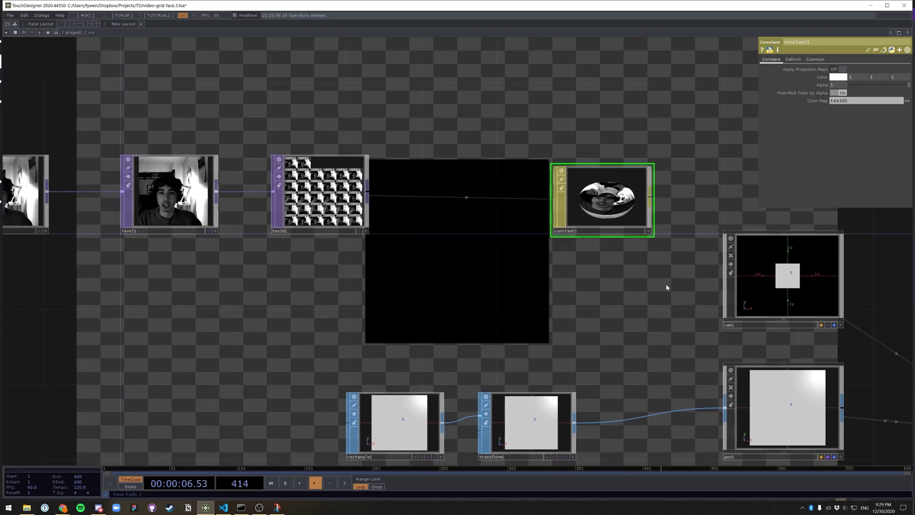
drag(656, 286, 598, 265)
drag(538, 194, 734, 400)
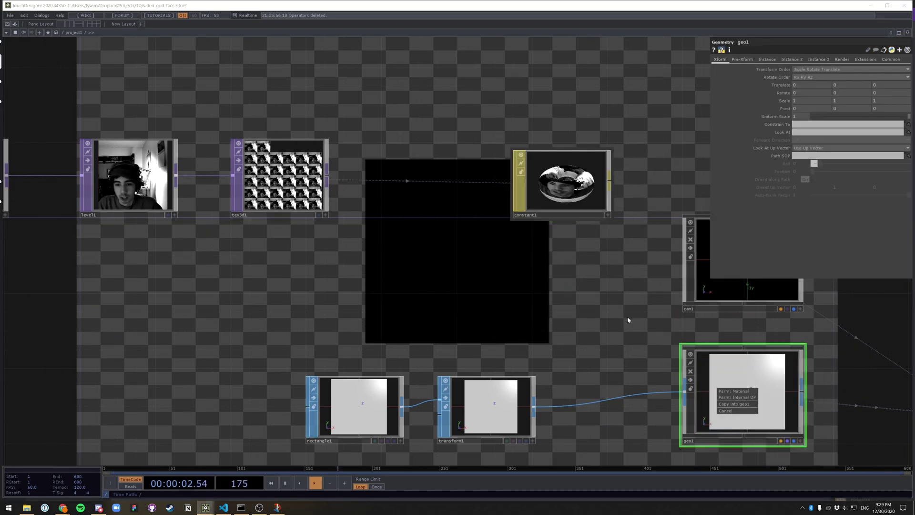
drag(633, 339, 443, 256)
drag(365, 106, 572, 289)
click(571, 278)
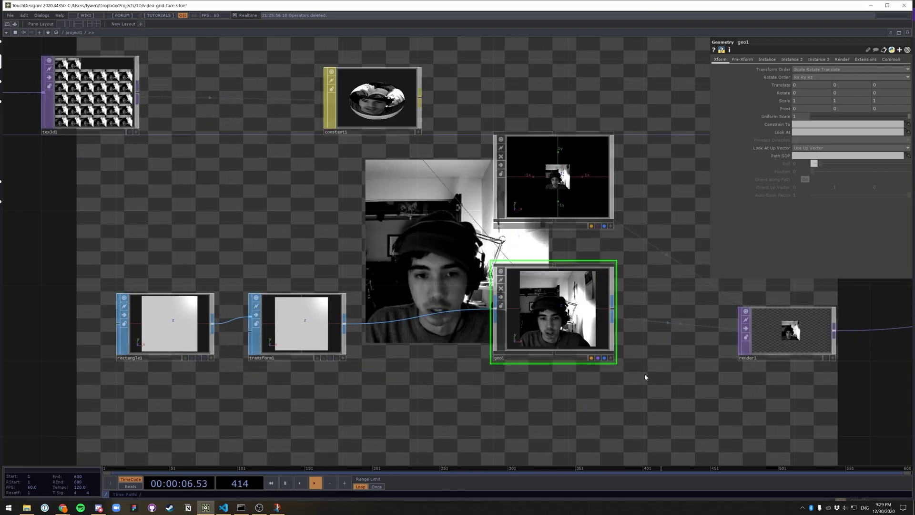
Add a Grid SOP directly below the Rectangle operator
scroll(614, 381, down, 3)
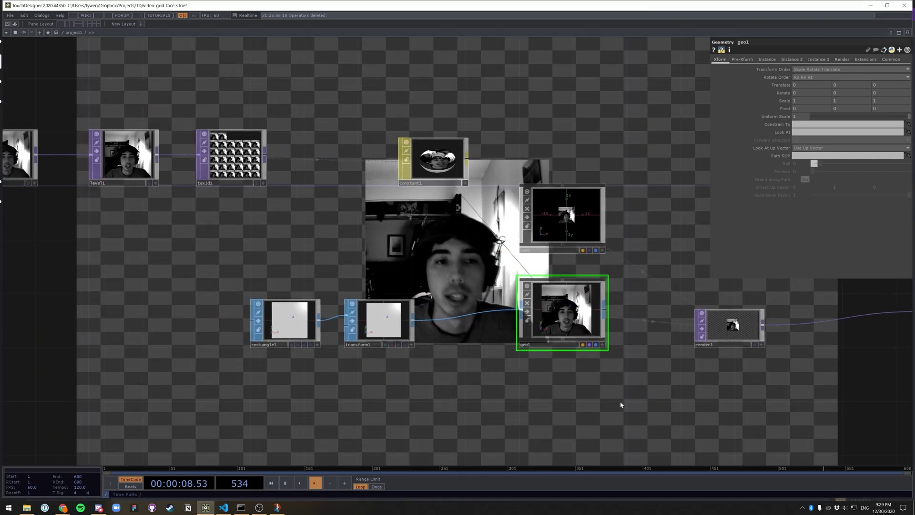
scroll(620, 404, down, 2)
scroll(621, 404, up, 2)
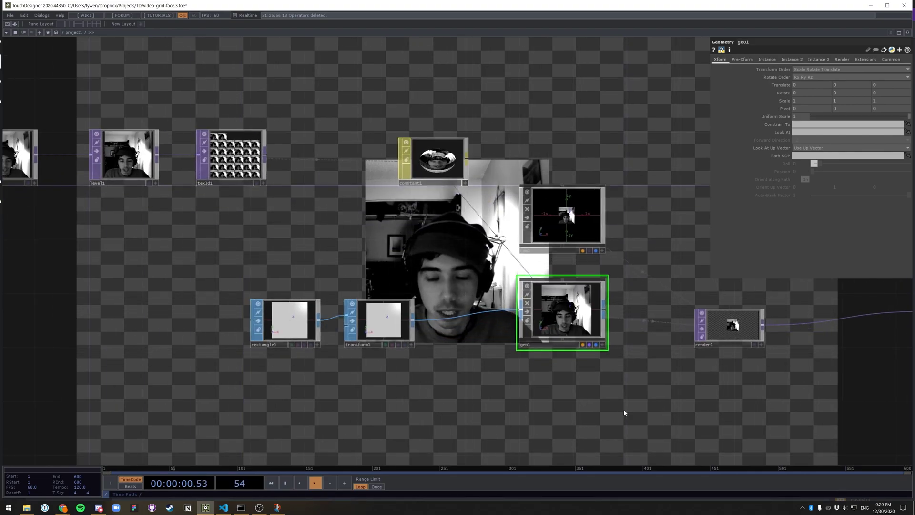
scroll(664, 408, down, 4)
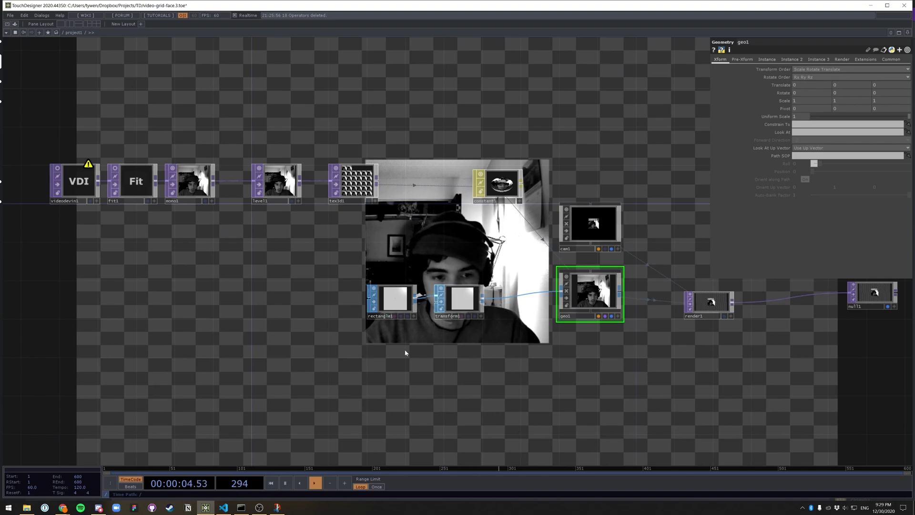
key(Tab)
text(g)
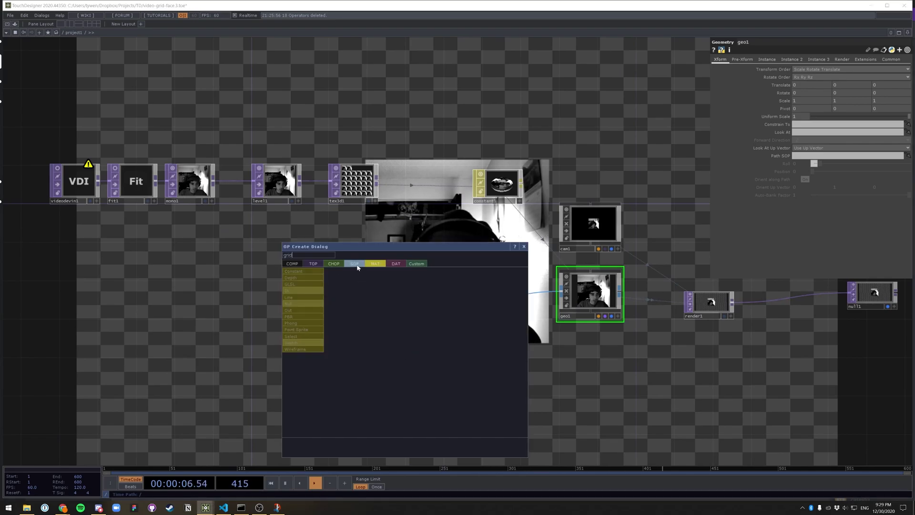
click(356, 264)
click(352, 348)
click(395, 355)
Switch the Grid operator's viewer to wireframe display
scroll(426, 352, up, 4)
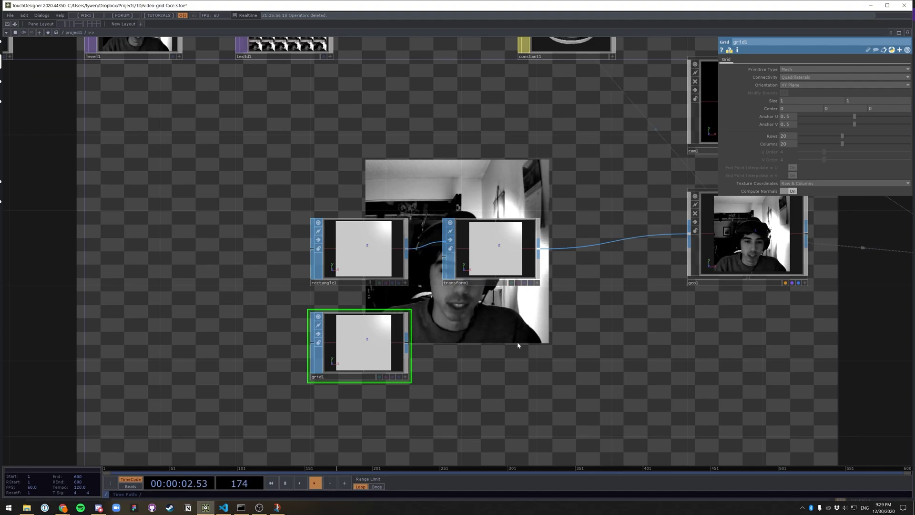
scroll(518, 345, up, 3)
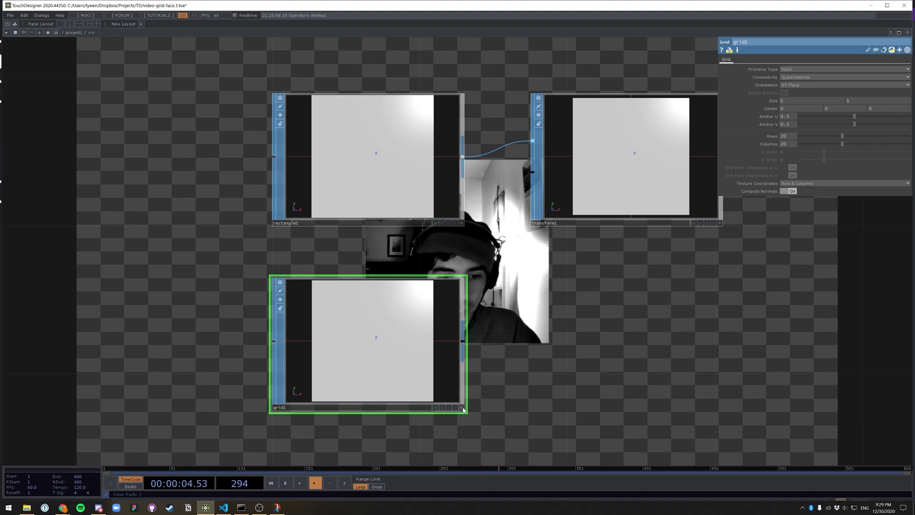
click(462, 409)
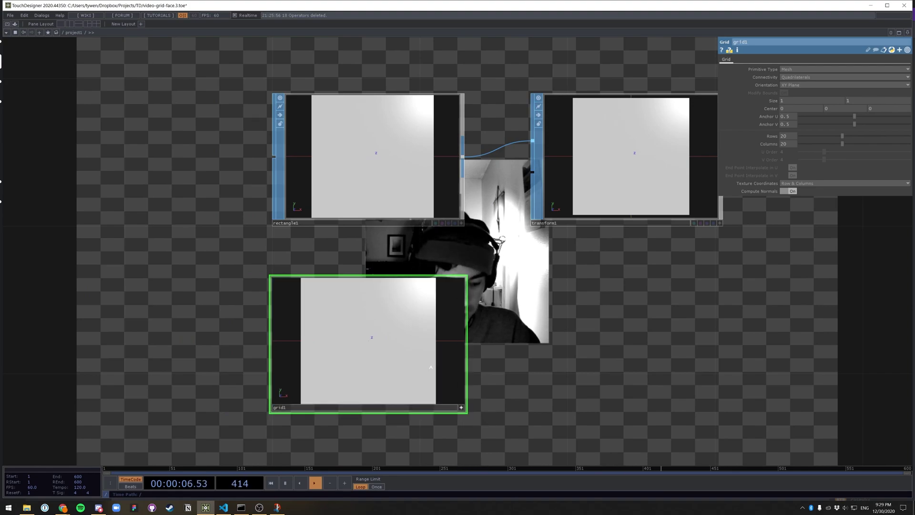
key(w)
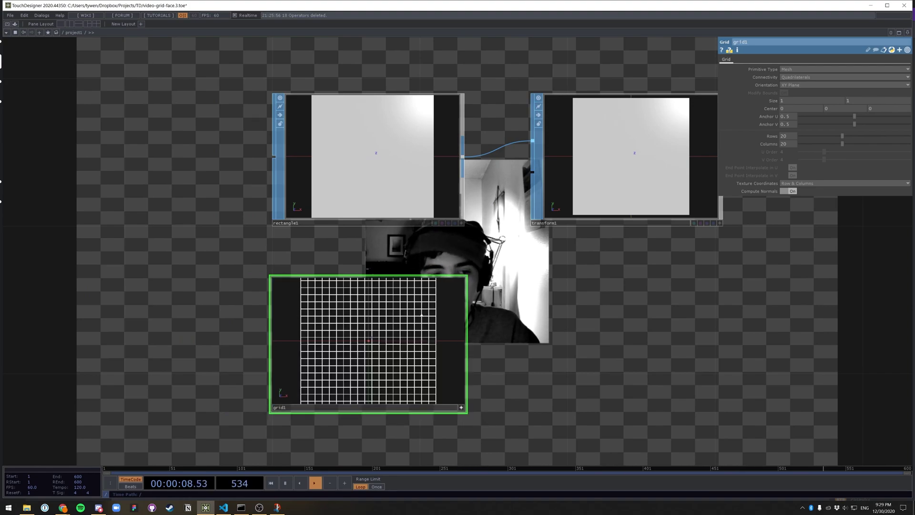
click(460, 407)
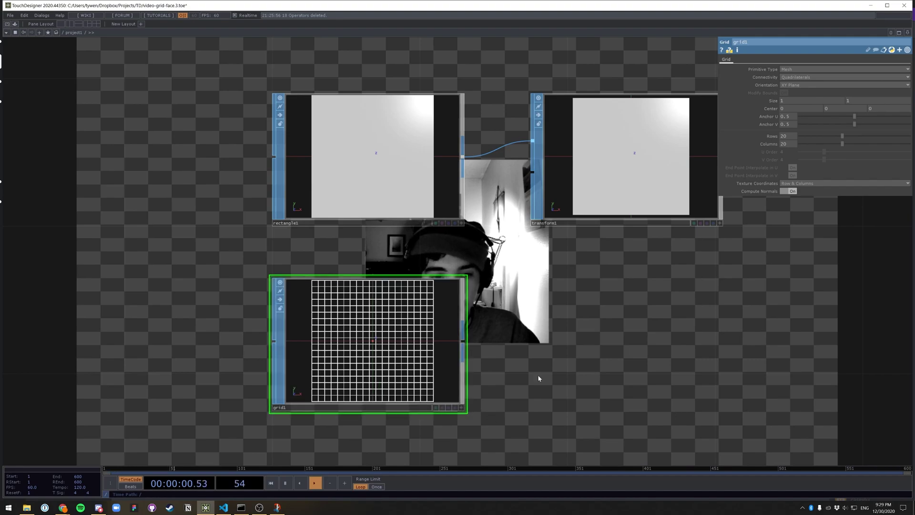
Append a Null SOP to the output of the Grid operator, below the Transform operator
scroll(539, 378, down, 3)
right_click(499, 348)
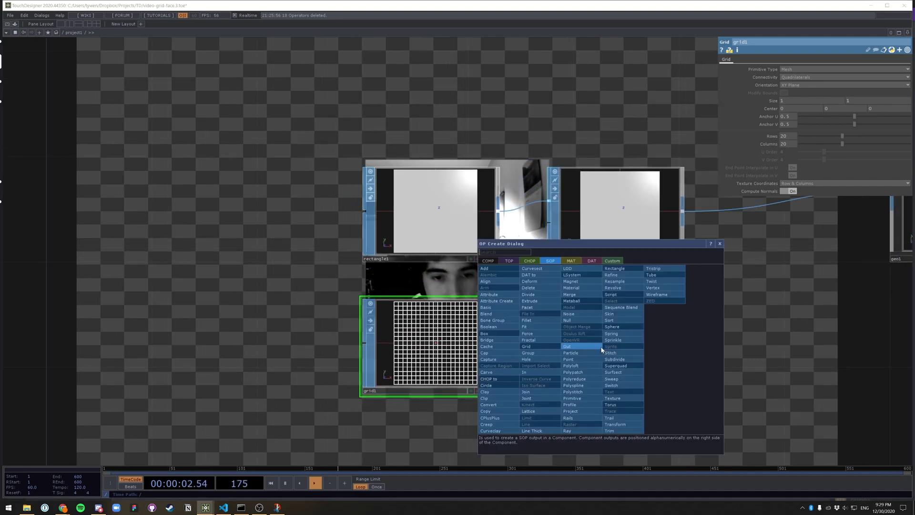
text(null)
key(Return)
click(628, 349)
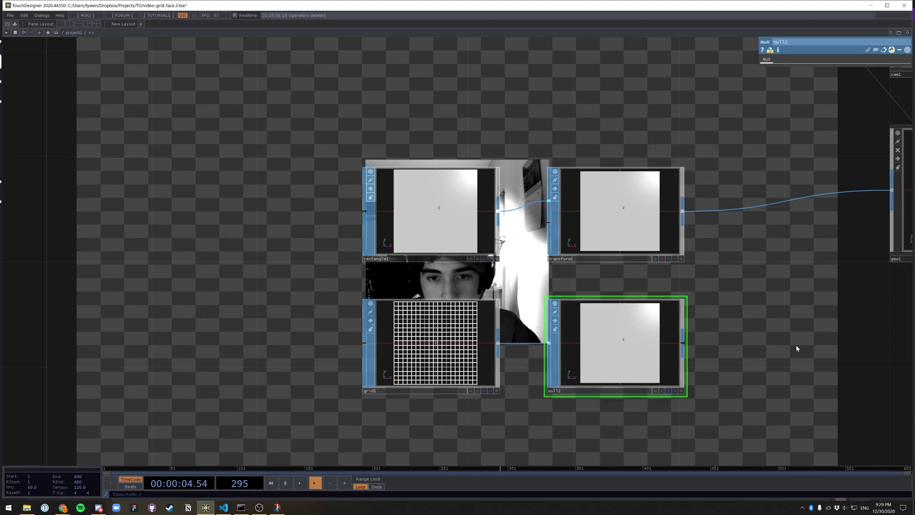
Enable instancing on the Geometry component geo1 and set null2 as its Default Instance OP
drag(796, 348, 584, 340)
click(733, 211)
drag(625, 364, 535, 375)
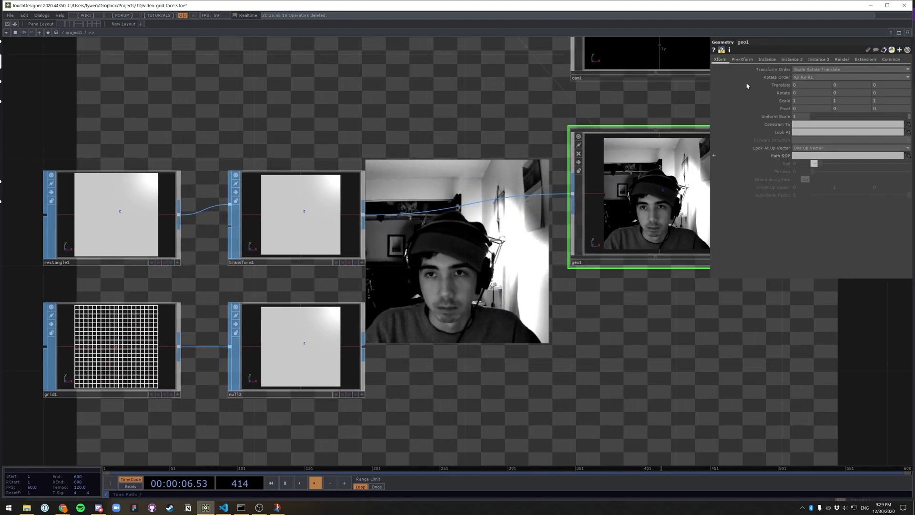
click(766, 60)
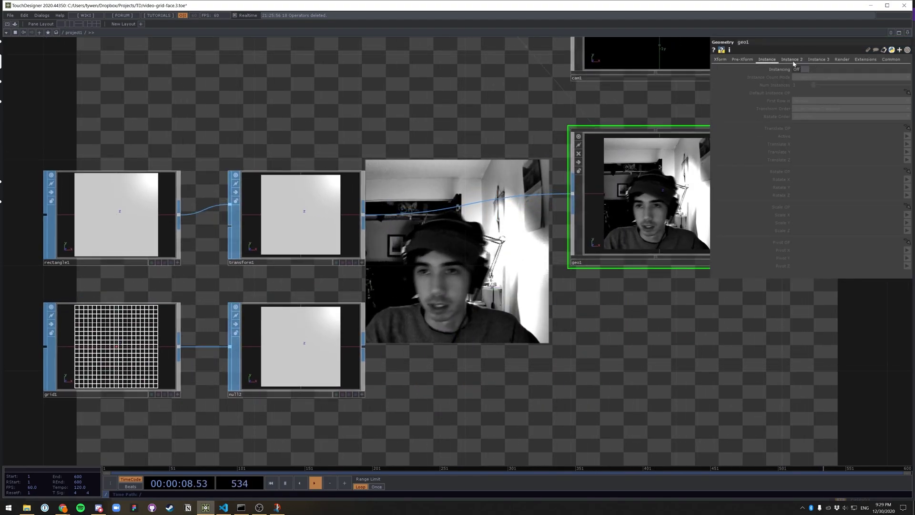
click(803, 71)
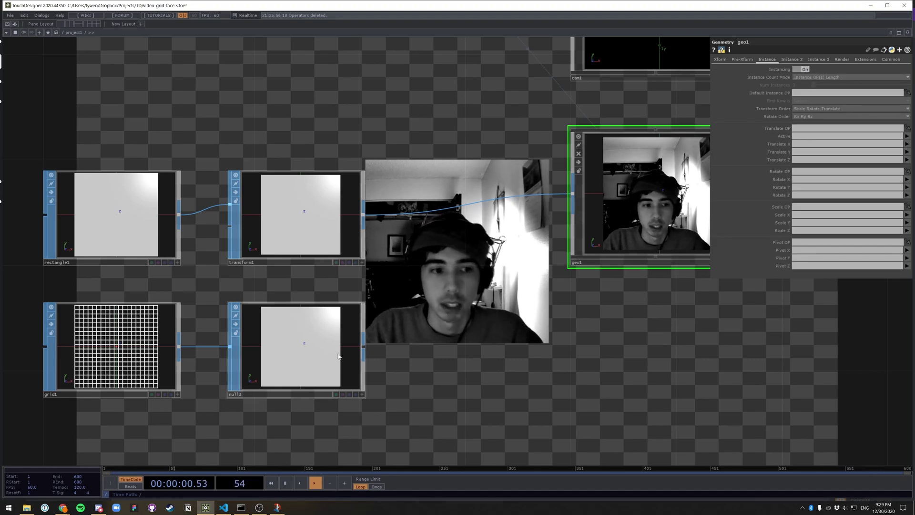
click(282, 366)
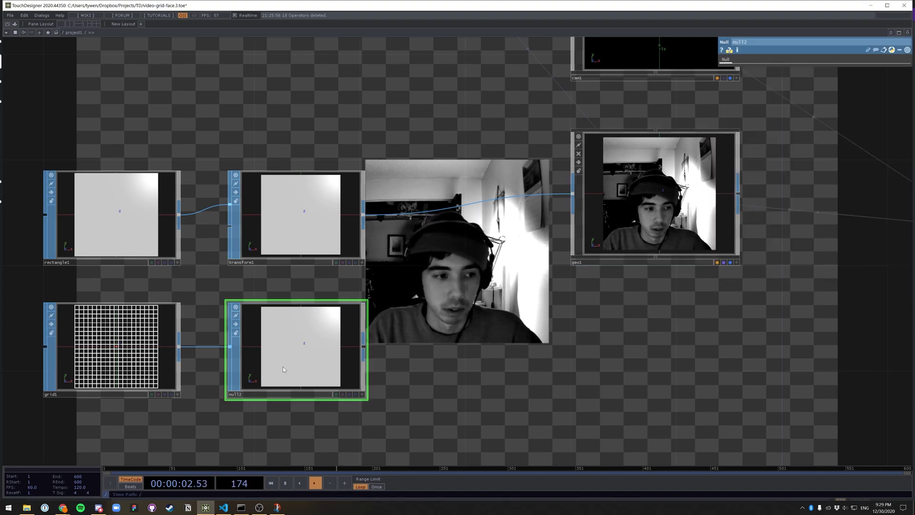
drag(274, 366, 809, 92)
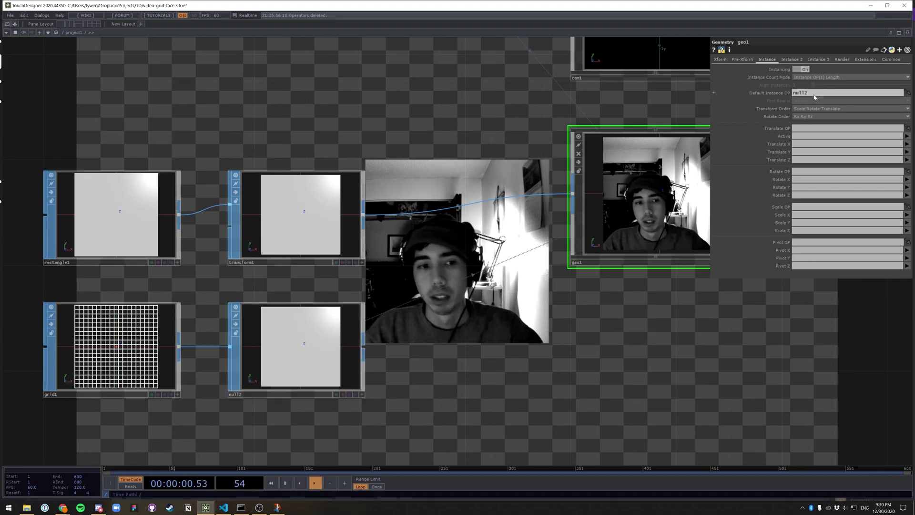
Map the Geometry component's instance Translate X to P(0) and Translate Y to P(1)
key(h)
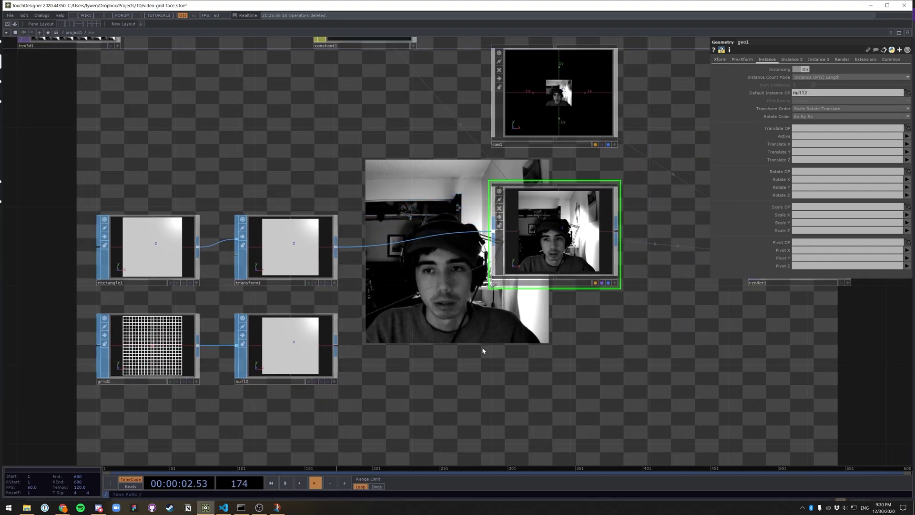
drag(471, 357, 443, 359)
mouse_move(532, 387)
mouse_down()
mouse_move(588, 373)
mouse_move(547, 378)
mouse_up()
scroll(547, 378, up, 2)
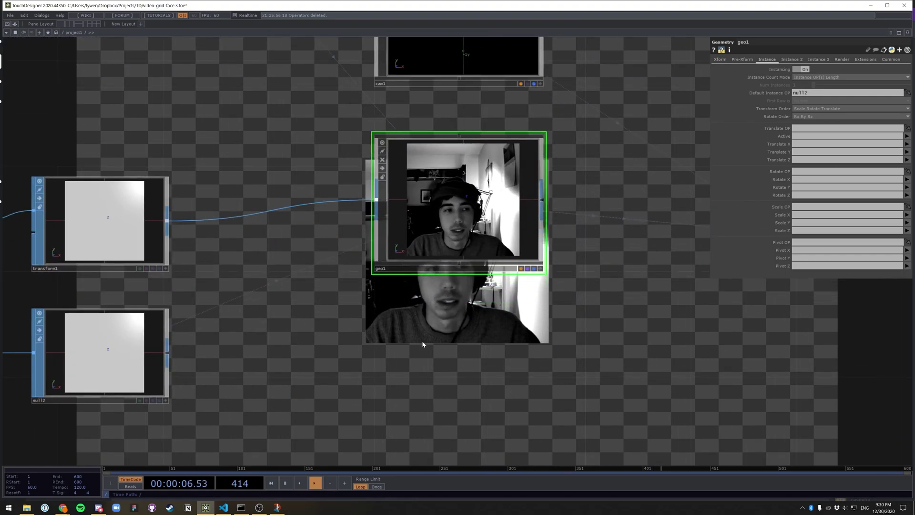
scroll(421, 340, down, 3)
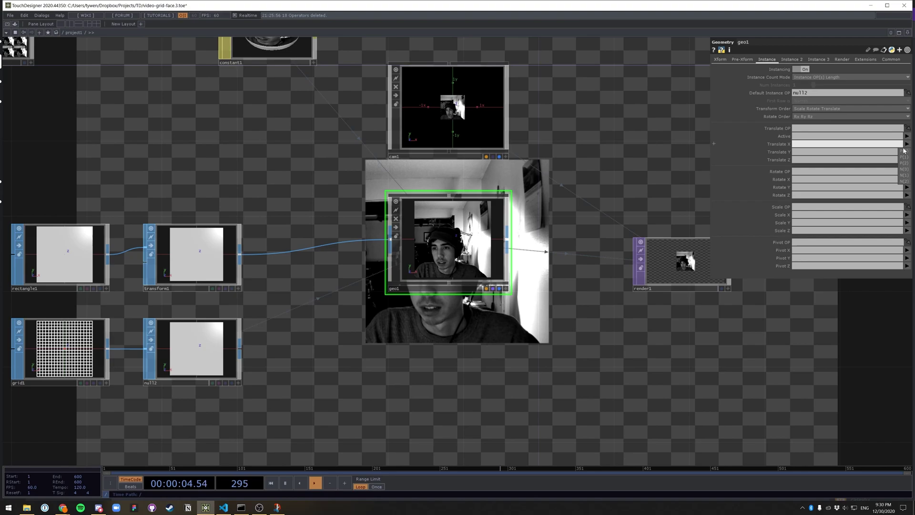
click(904, 151)
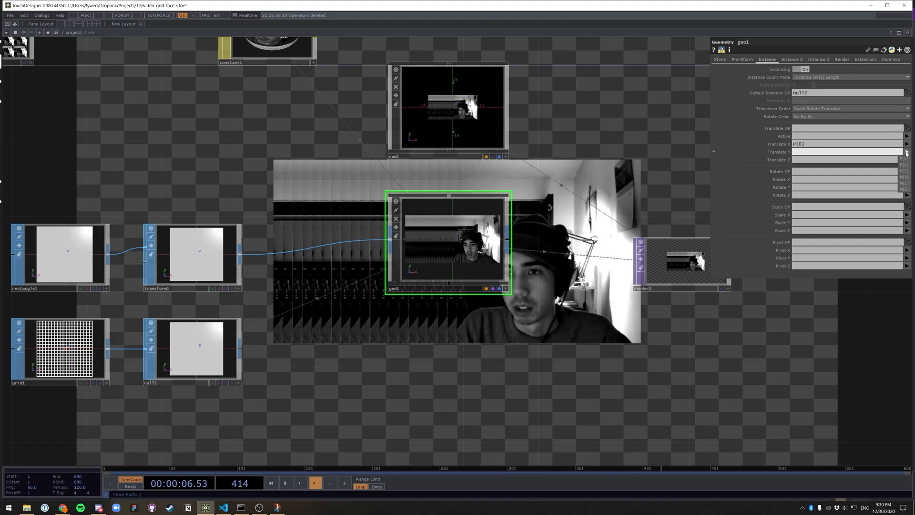
click(904, 165)
Set the Uniform Scale of the Transform operator transform1 to 0.05
drag(534, 369, 642, 377)
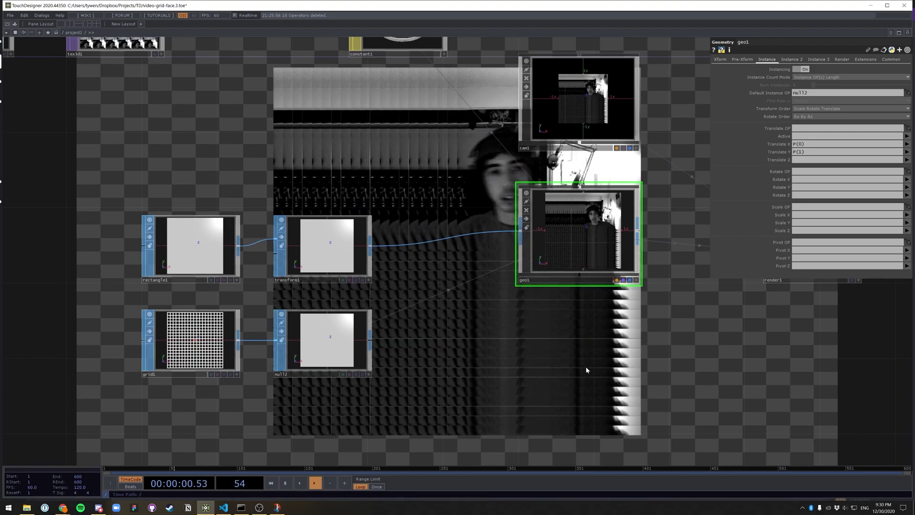
drag(586, 370, 600, 400)
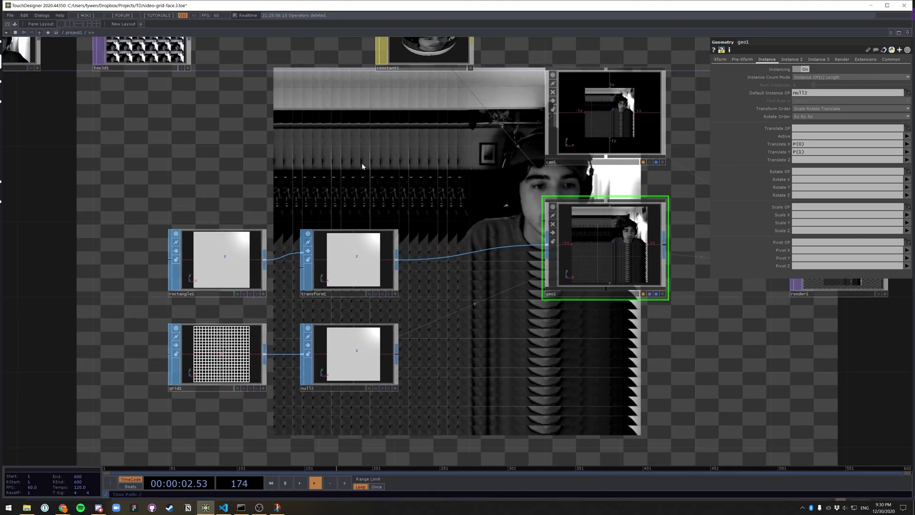
drag(363, 166, 402, 167)
drag(391, 278, 418, 291)
click(423, 281)
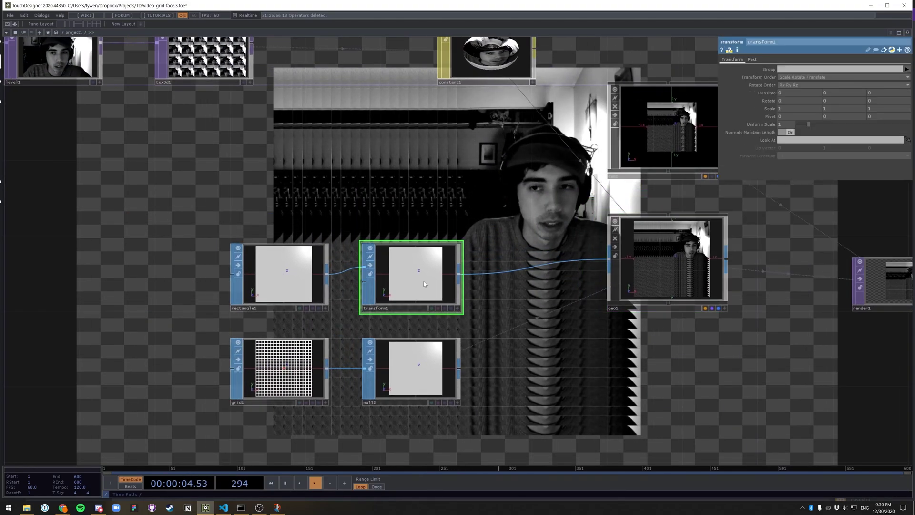
drag(809, 124, 795, 126)
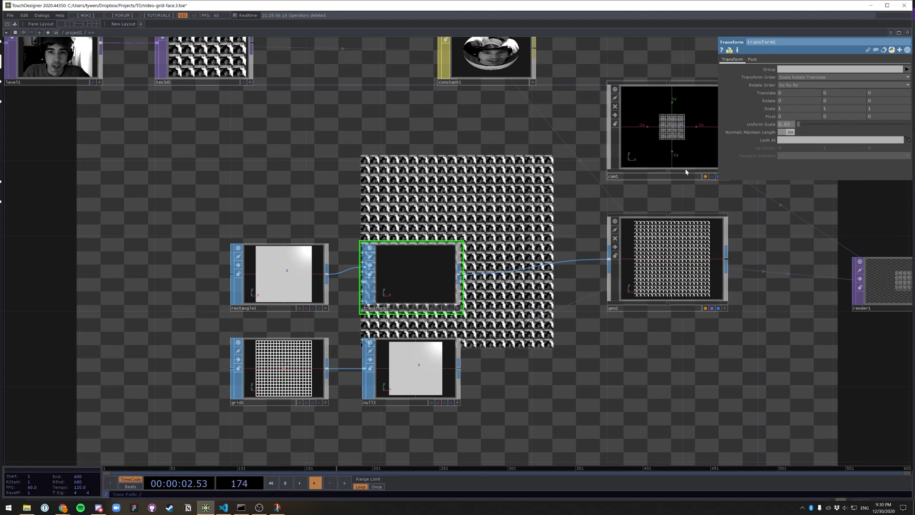
Move the camera cam1 closer to the grid by setting its Z translation to 2.2
drag(625, 406, 507, 464)
click(547, 198)
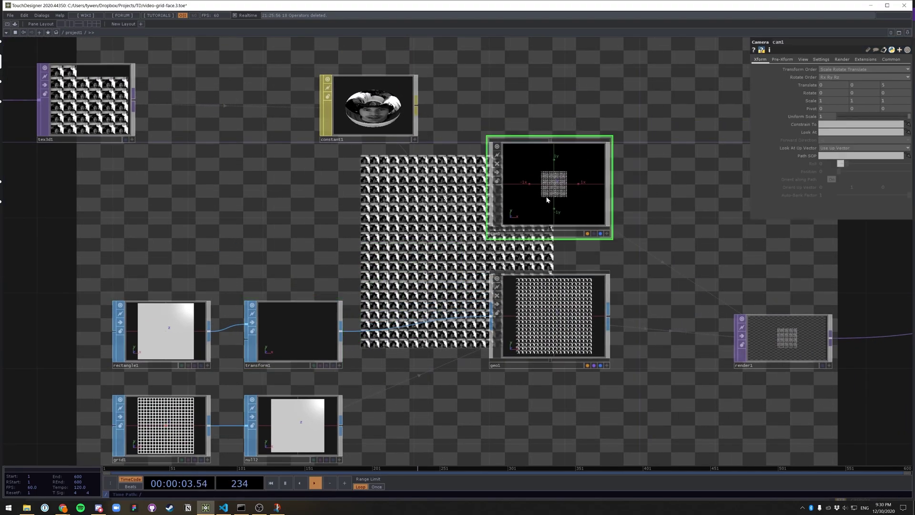
click(884, 86)
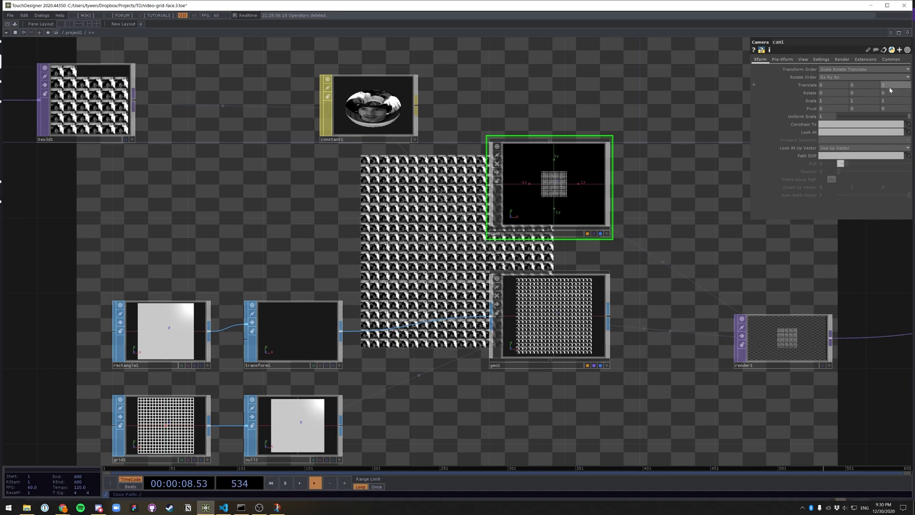
drag(890, 86, 889, 77)
middle_drag(891, 86, 890, 75)
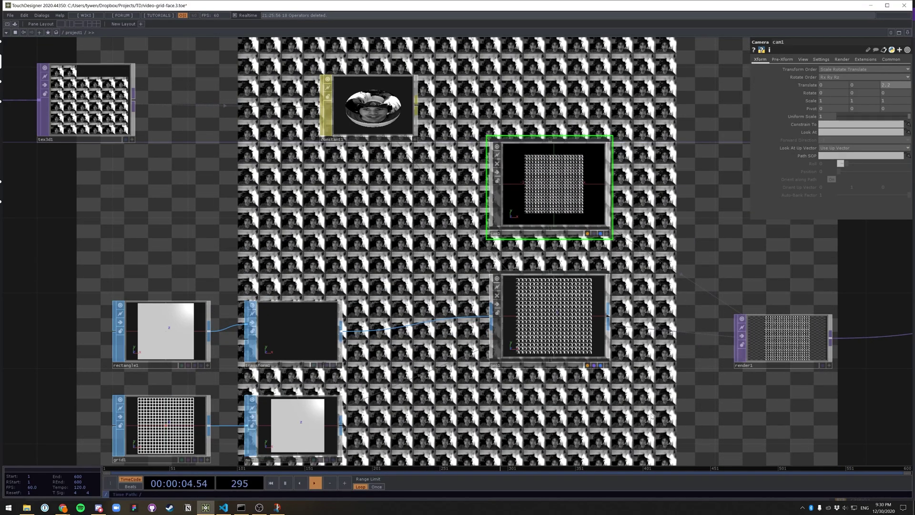
Turn the background display of the output operator null1 off and back on
scroll(652, 416, down, 5)
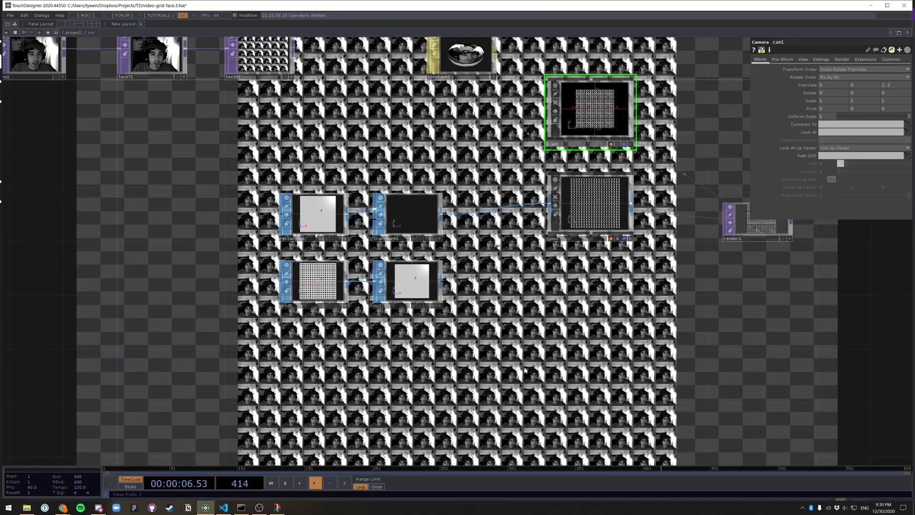
drag(525, 370, 594, 299)
drag(816, 266, 397, 348)
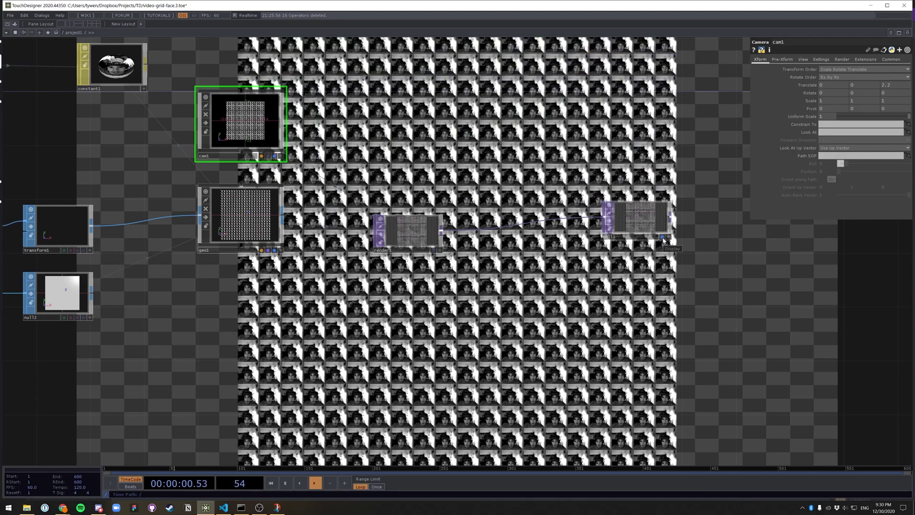
click(662, 238)
drag(279, 357, 549, 320)
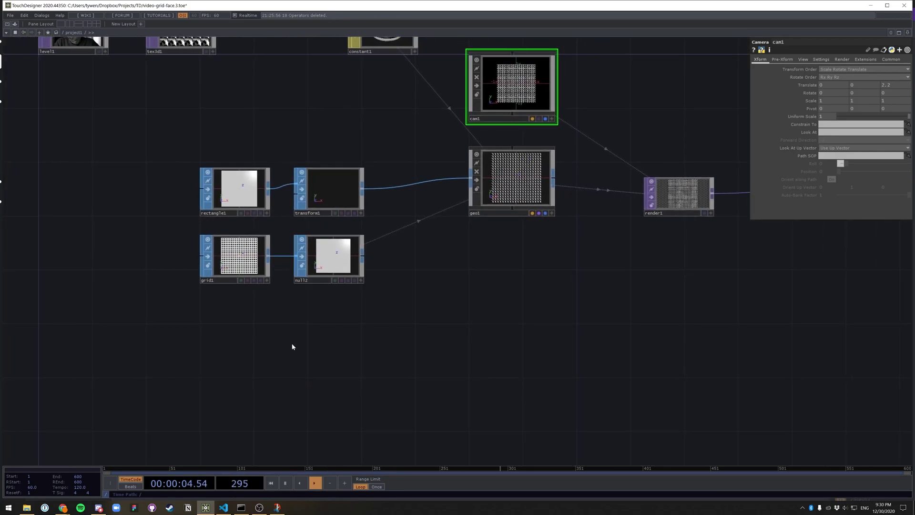
mouse_move(294, 347)
mouse_down()
mouse_move(406, 337)
mouse_move(304, 352)
mouse_up()
drag(412, 329, 281, 355)
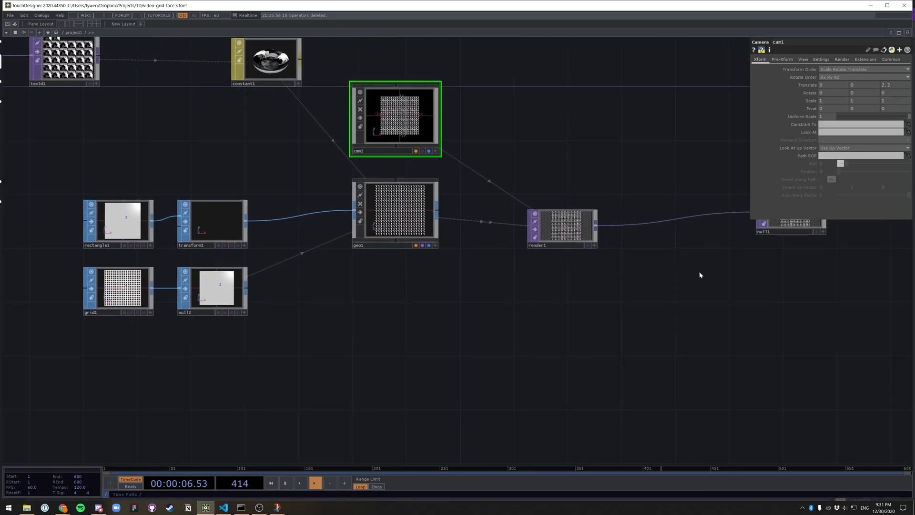
click(819, 231)
key(h)
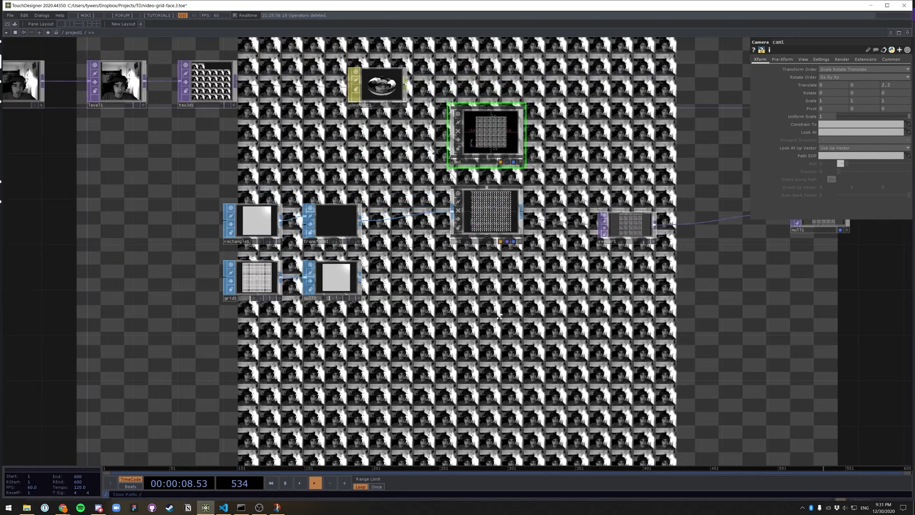
Branch a Null TOP off the output of mono1 and place it below the main video chain
drag(500, 352, 477, 351)
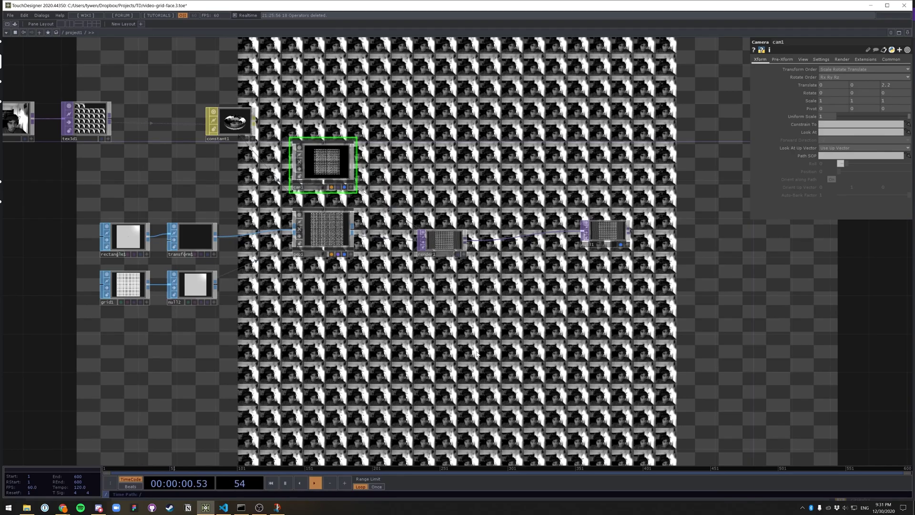
drag(272, 342, 427, 344)
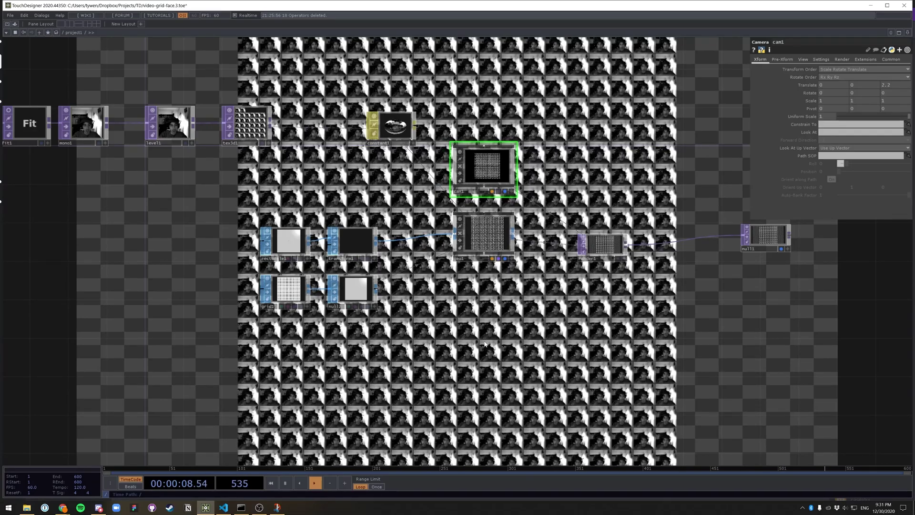
drag(39, 186, 201, 187)
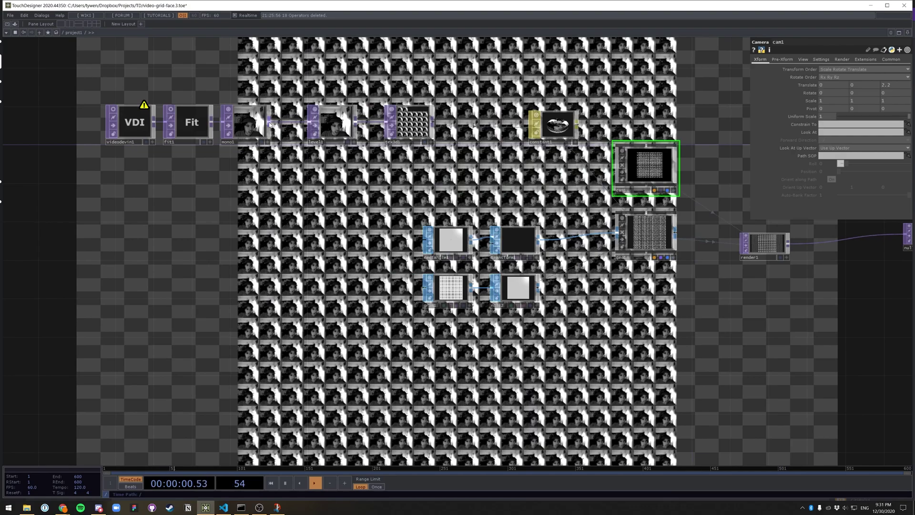
scroll(281, 139, up, 4)
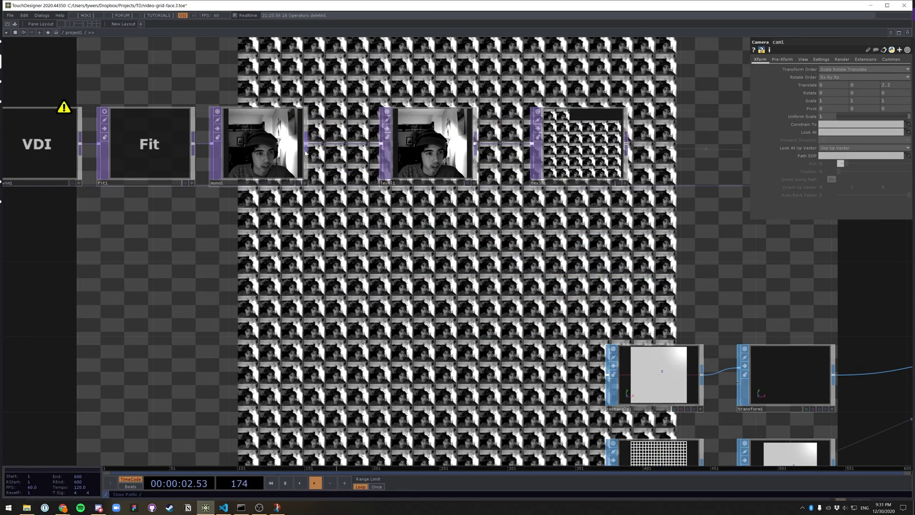
right_click(306, 152)
click(421, 337)
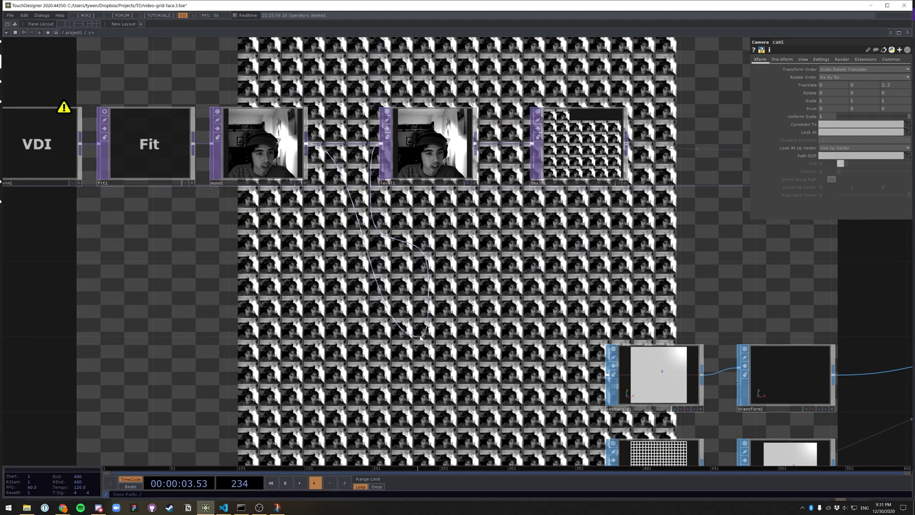
click(308, 148)
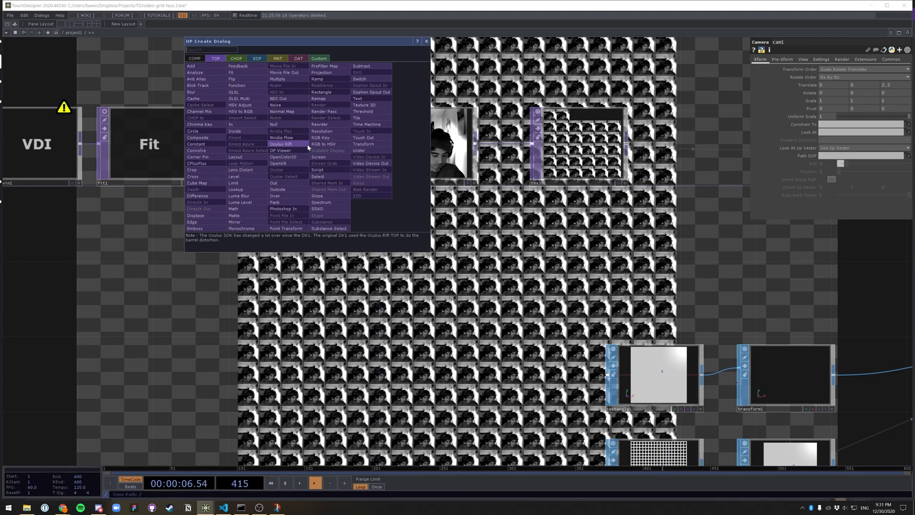
text(null)
key(Return)
click(307, 145)
drag(308, 145, 436, 388)
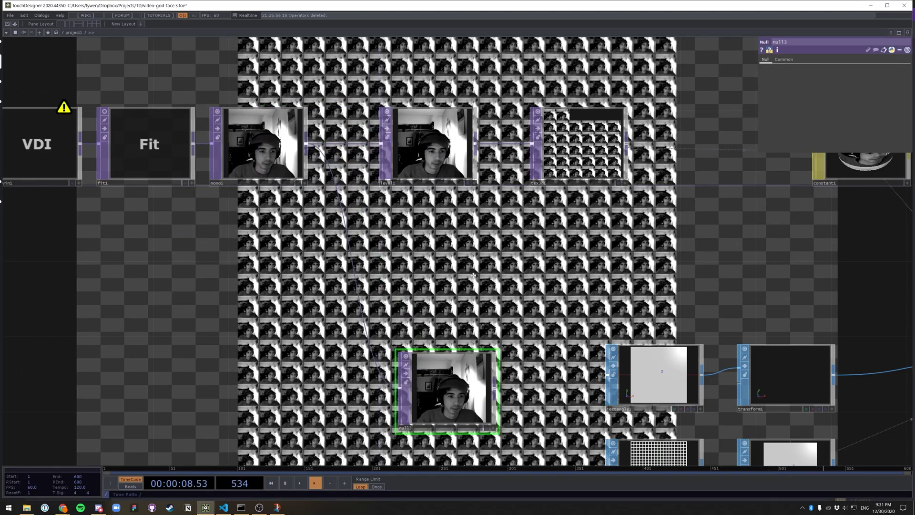
Insert a Transform TOP between render1 and null1 and composite it over an opaque black background with alpha 1
scroll(440, 217, down, 5)
drag(473, 276, 410, 176)
drag(411, 252, 485, 346)
drag(555, 334, 375, 326)
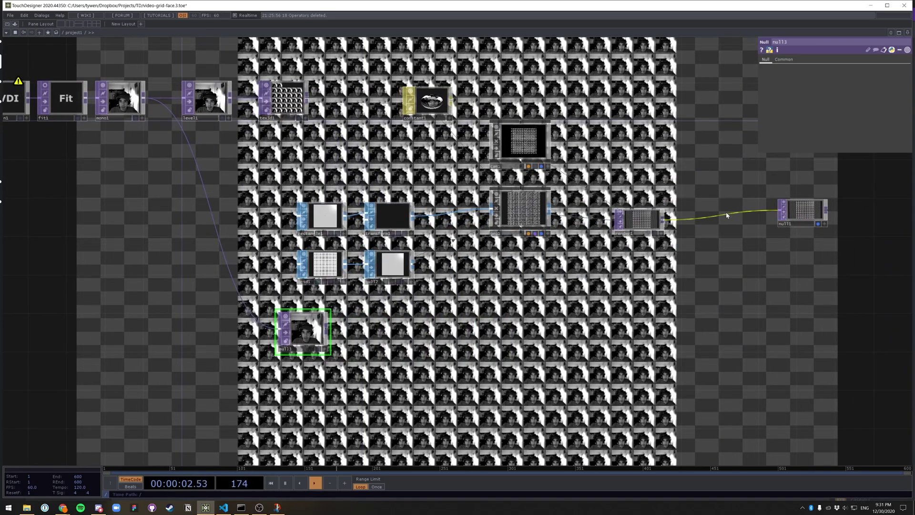
right_click(726, 211)
click(733, 205)
text(trans)
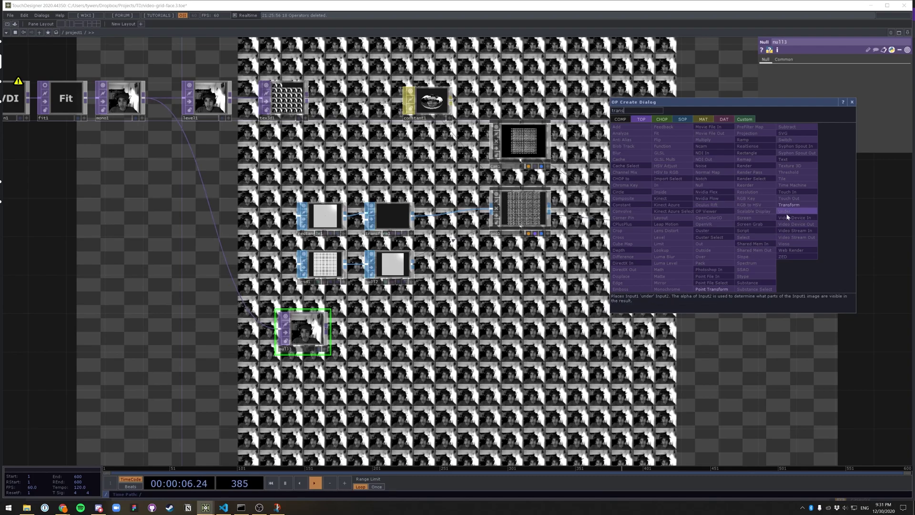
click(787, 206)
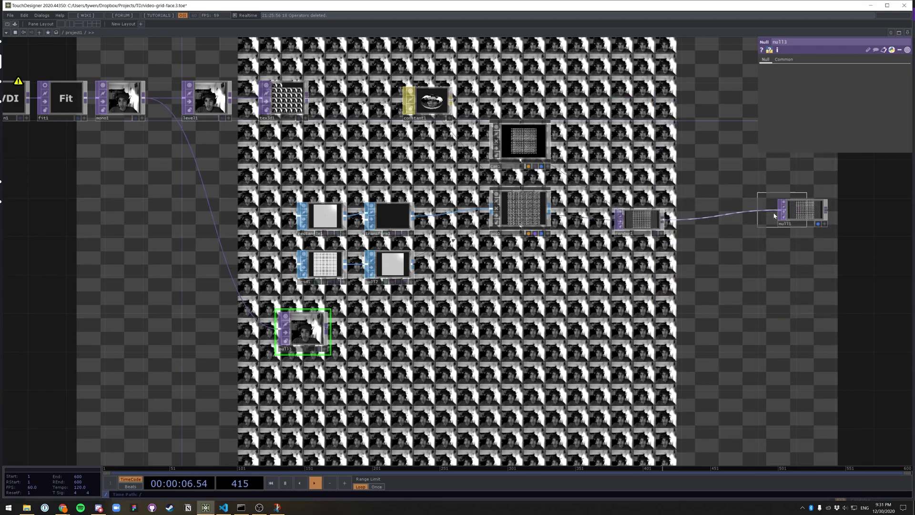
click(732, 219)
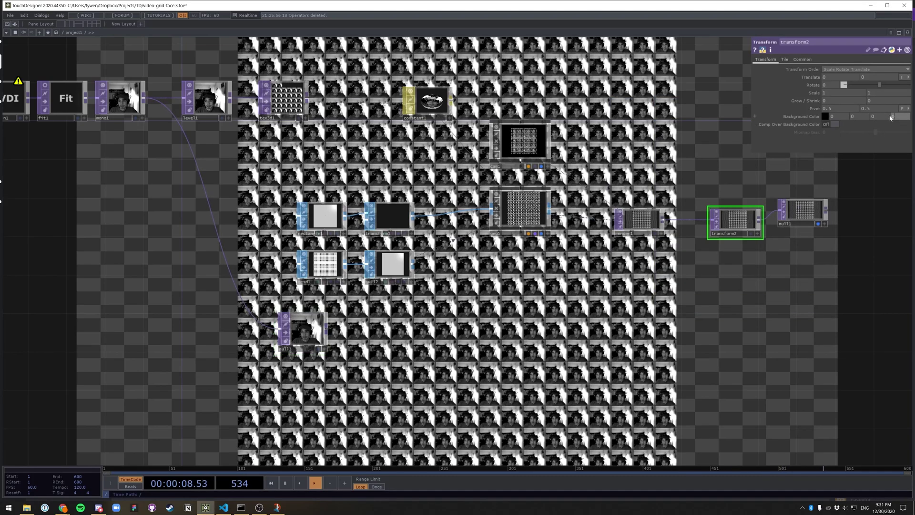
click(830, 125)
Add a Level TOP after the new Null null3, with Gamma 1.4 and Contrast 1.98
drag(675, 337, 704, 335)
drag(151, 199, 52, 202)
mouse_move(171, 226)
mouse_down()
mouse_move(176, 298)
mouse_move(171, 236)
mouse_up()
scroll(296, 358, up, 5)
drag(267, 333, 290, 317)
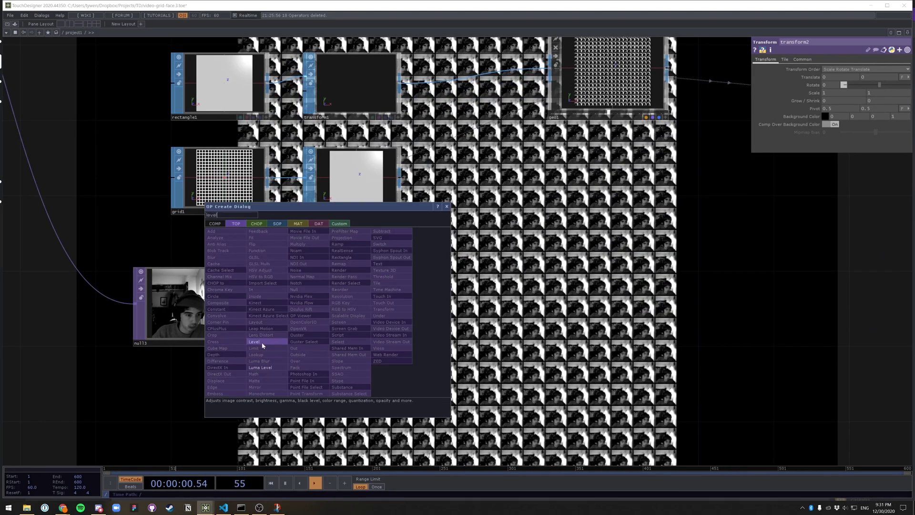
click(315, 320)
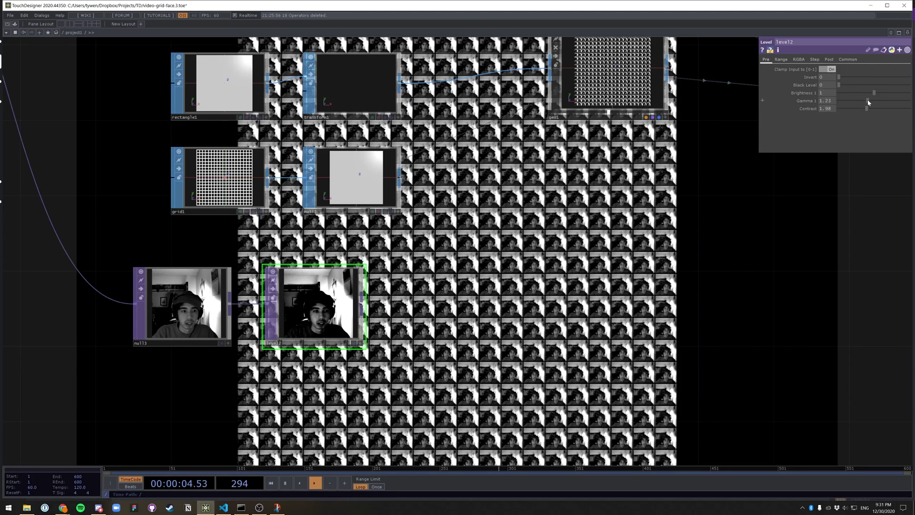
drag(416, 312, 413, 307)
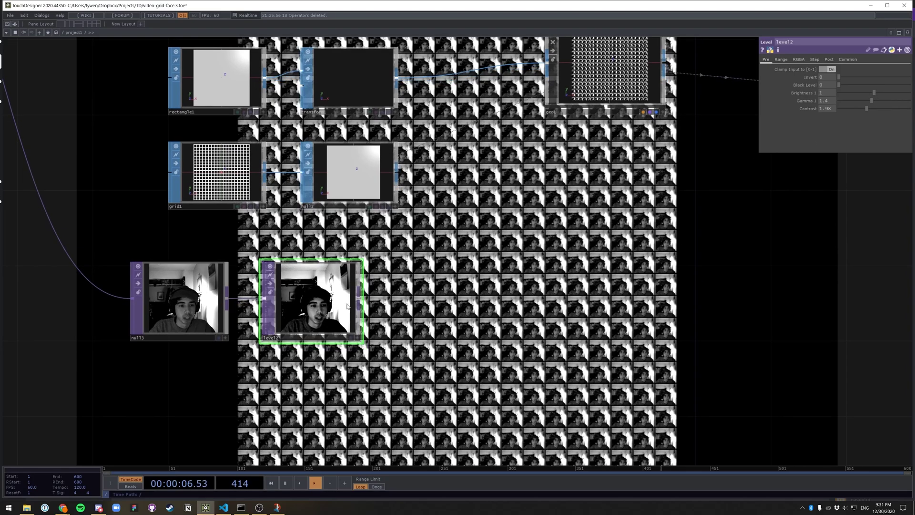
Set the Output Resolution mode of level2 to Fit Resolution
click(848, 59)
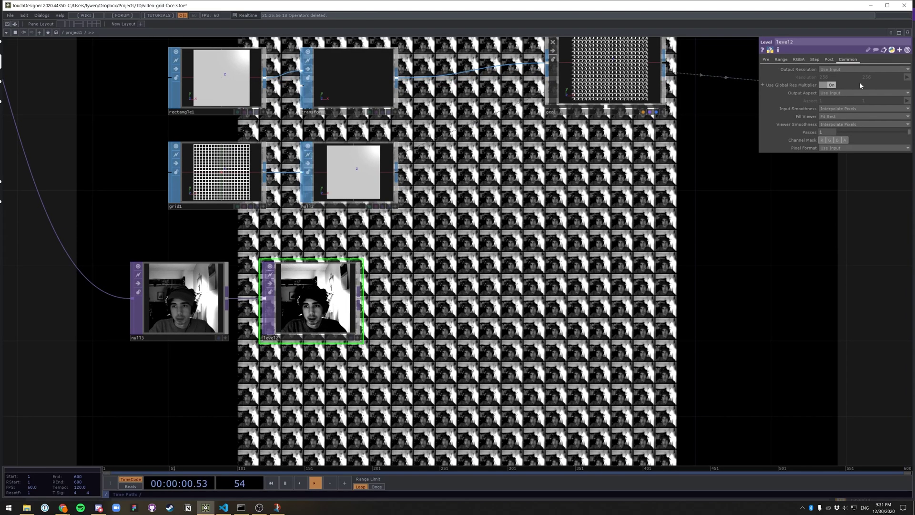
click(835, 69)
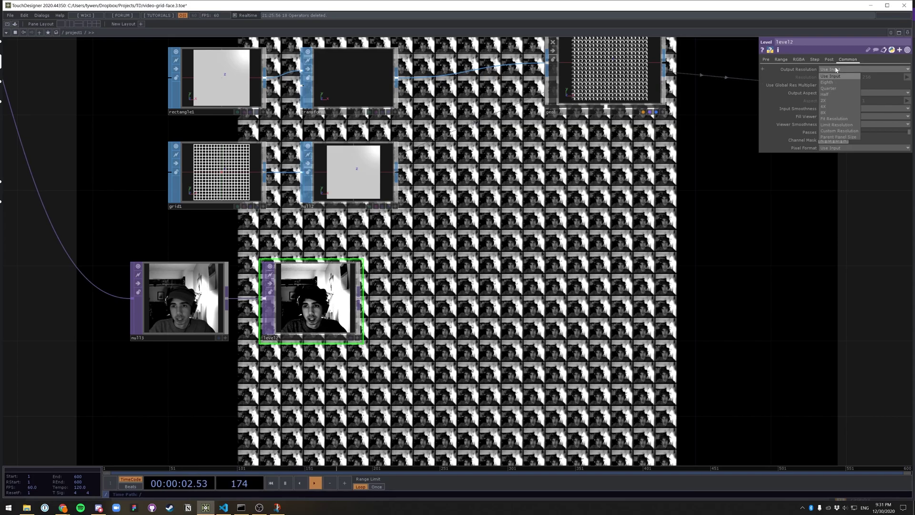
click(836, 70)
click(836, 70)
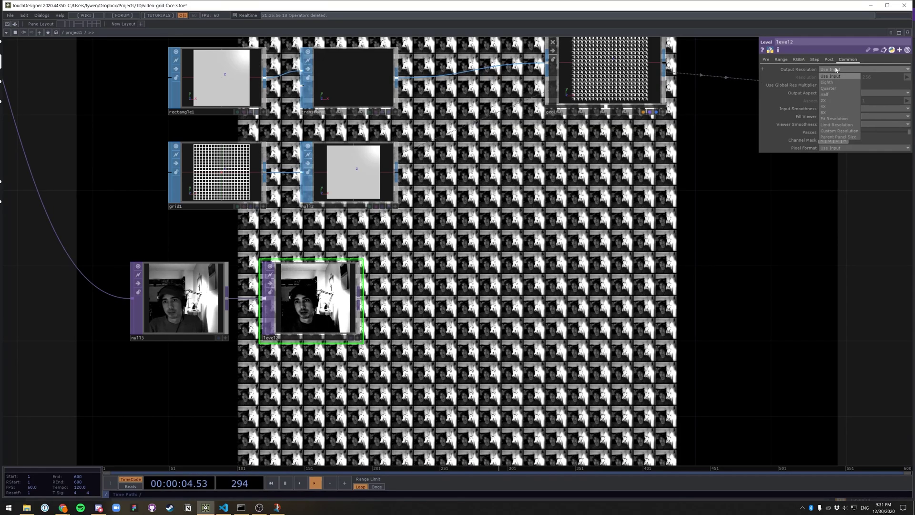
click(840, 119)
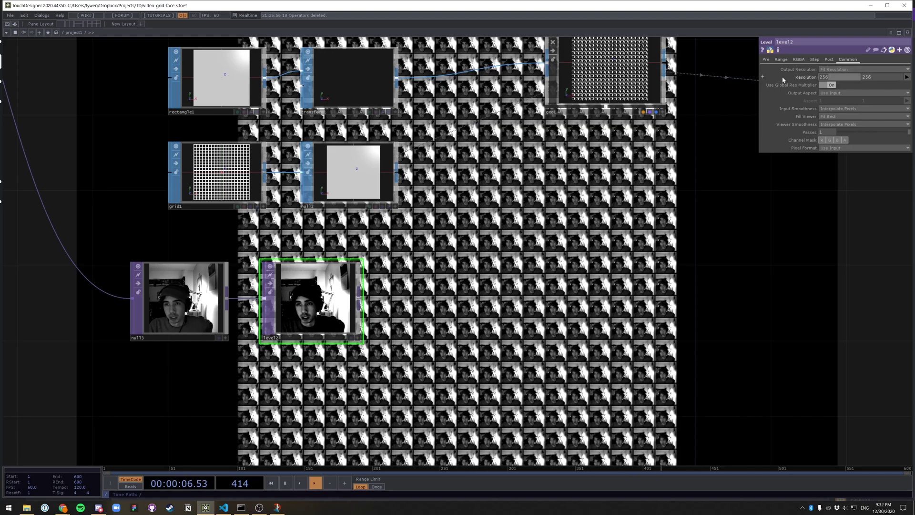
Link the resolution width of level2 to the Rows parameter of grid1 by reference
click(233, 182)
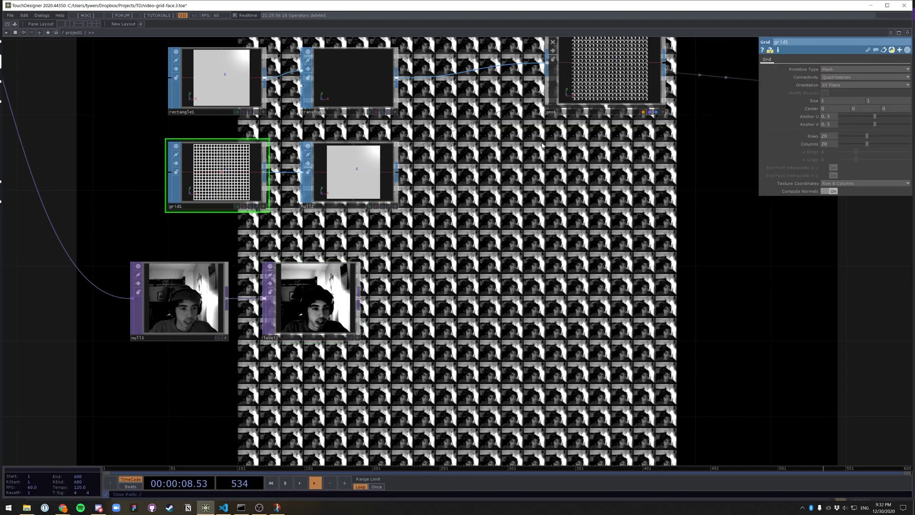
right_click(813, 139)
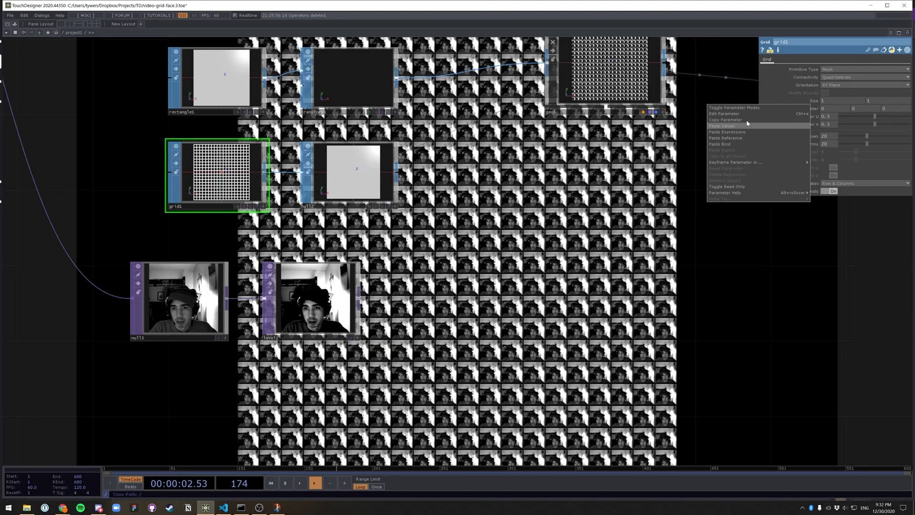
click(308, 318)
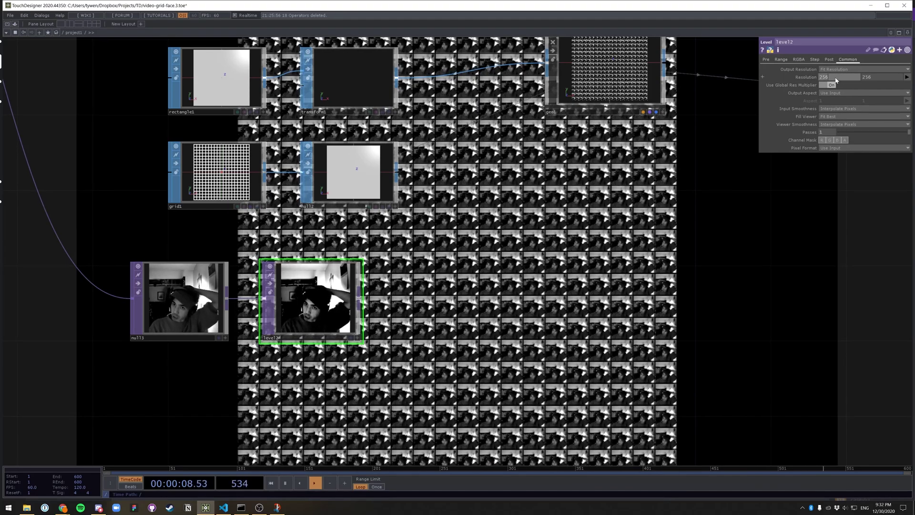
click(831, 77)
text(20)
key(Return)
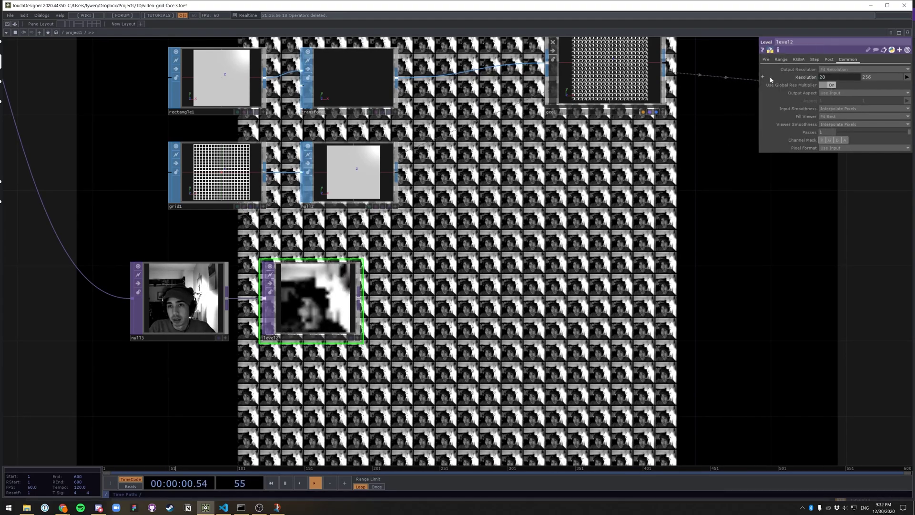
Link the resolution height of level2 to the Columns parameter of grid1 by reference
click(195, 181)
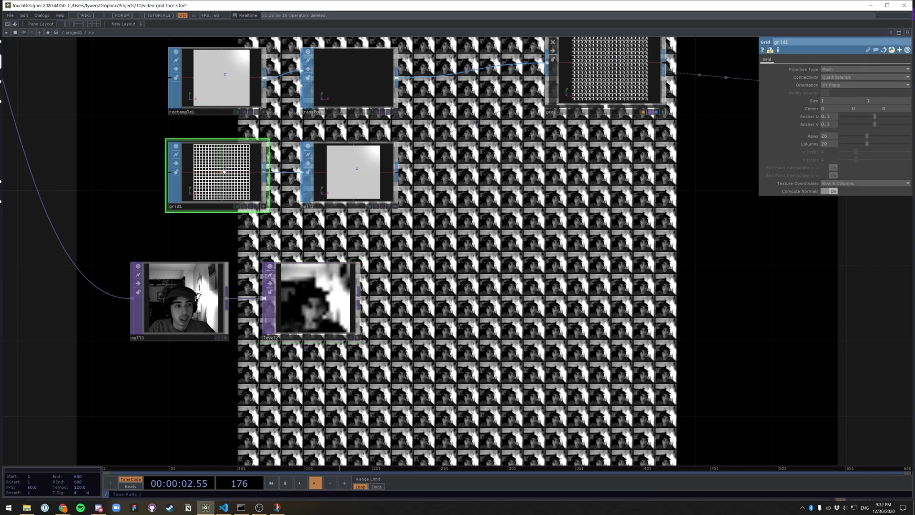
right_click(813, 147)
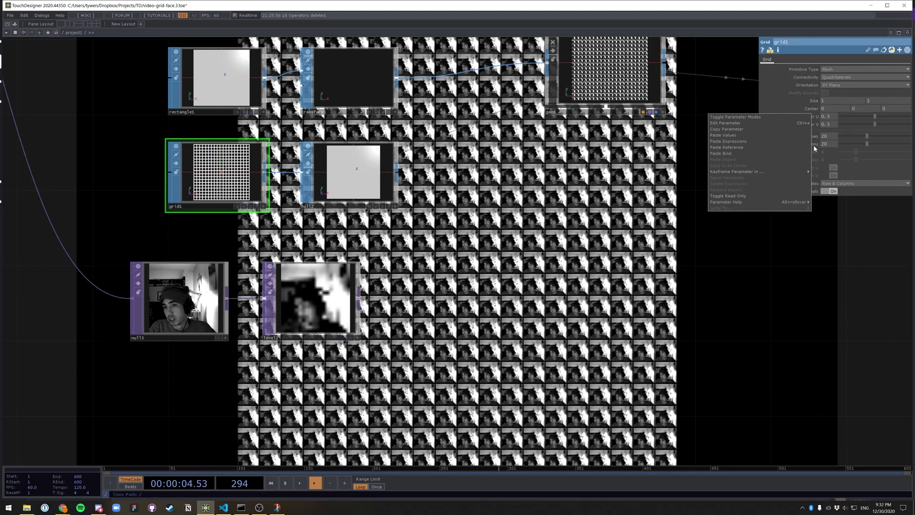
click(738, 129)
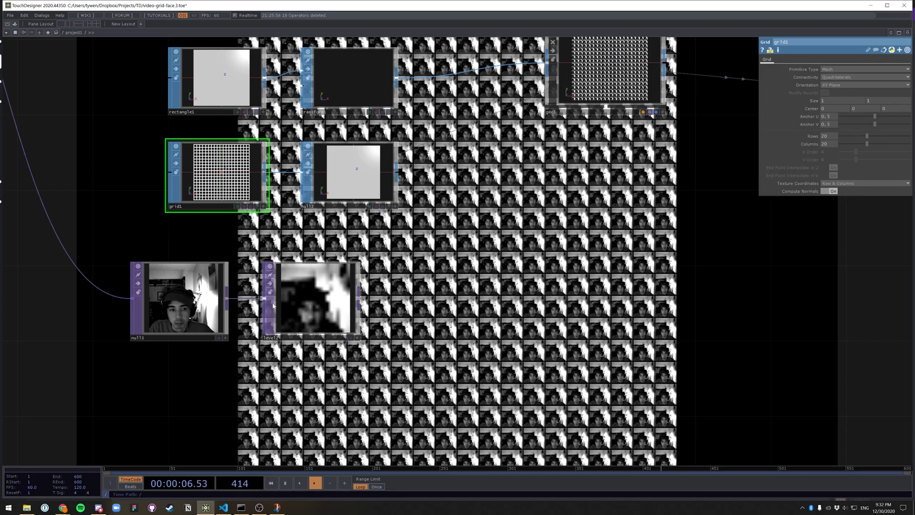
click(324, 301)
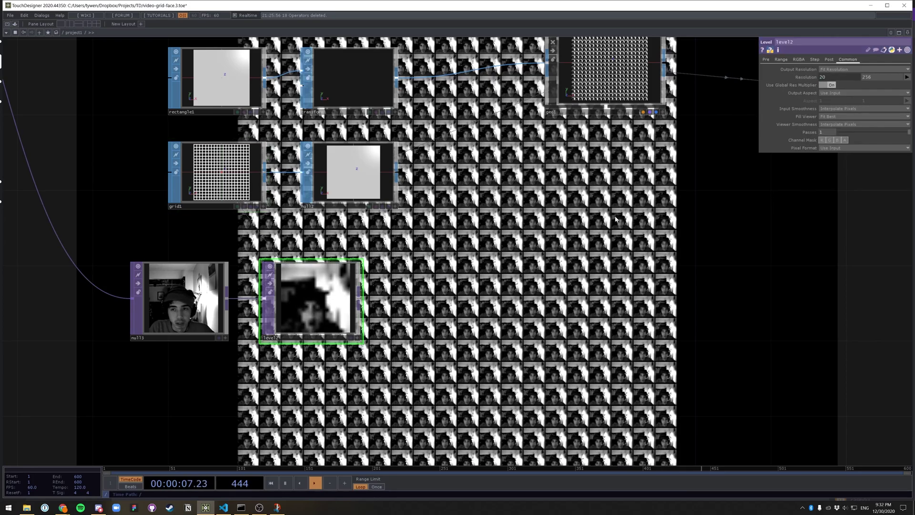
right_click(879, 77)
click(818, 83)
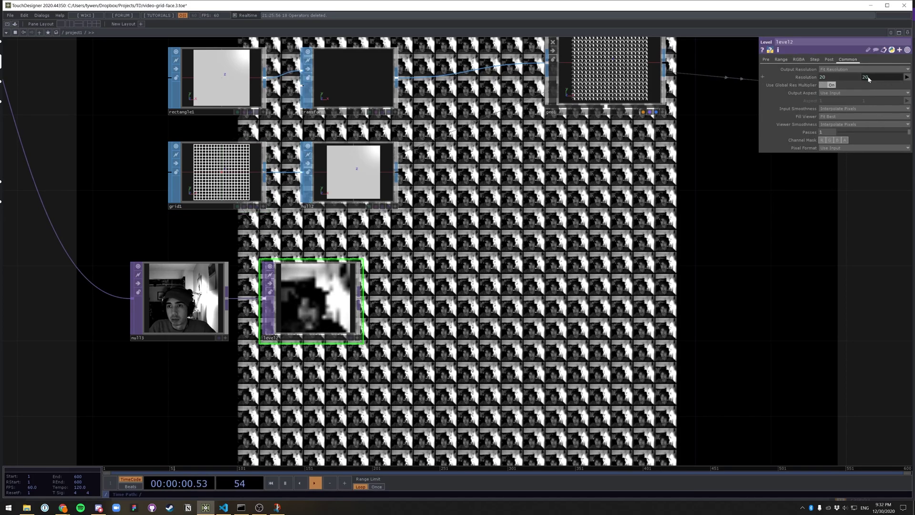
Set the Rows of grid1 to 25 and check the linked resolution of level2
click(204, 186)
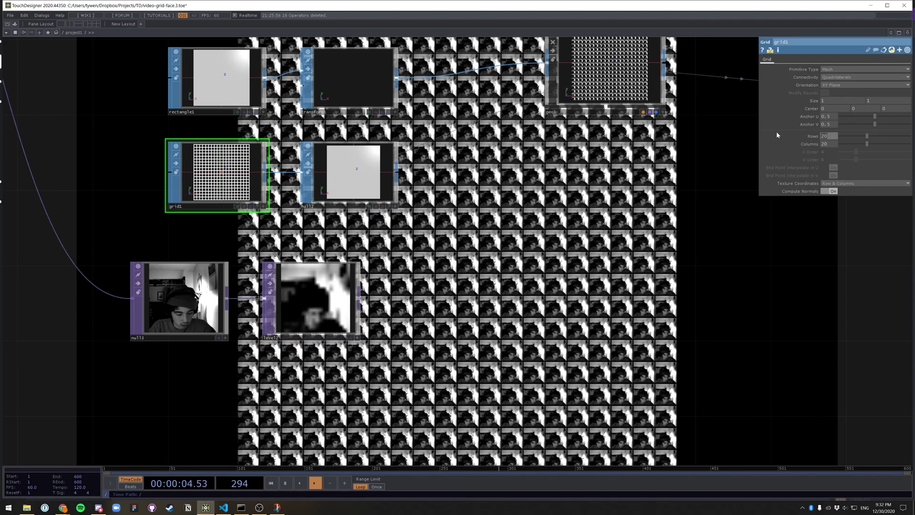
click(312, 297)
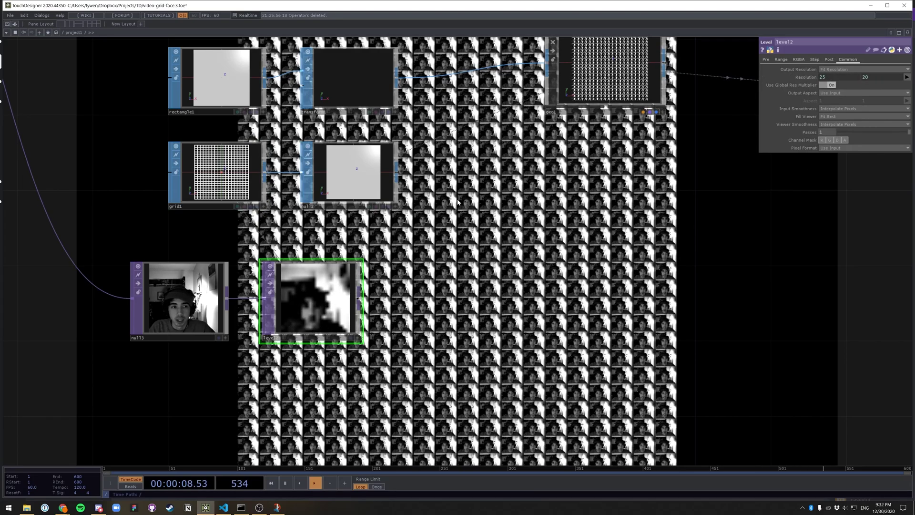
Set both Input Smoothness and Viewer Smoothness of level2 to Nearest Pixel and inspect the pixelated image
scroll(378, 314, up, 8)
drag(378, 314, 533, 289)
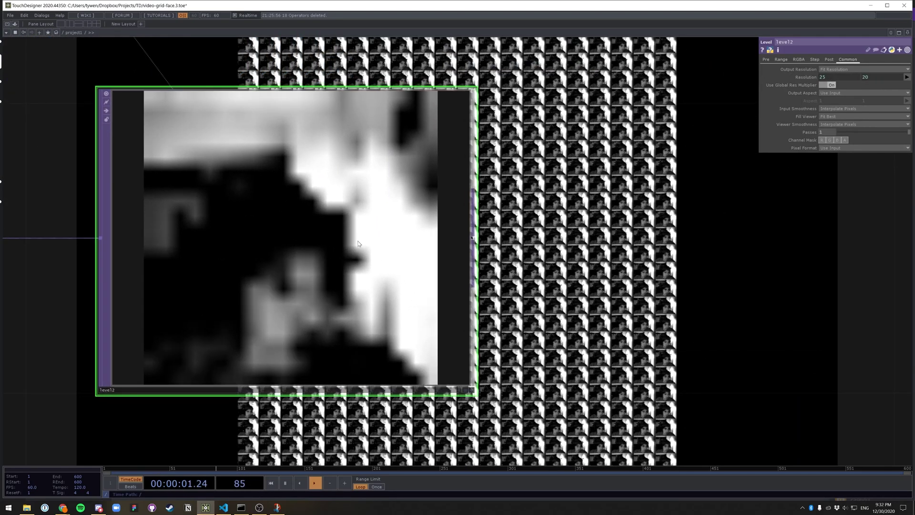
click(847, 109)
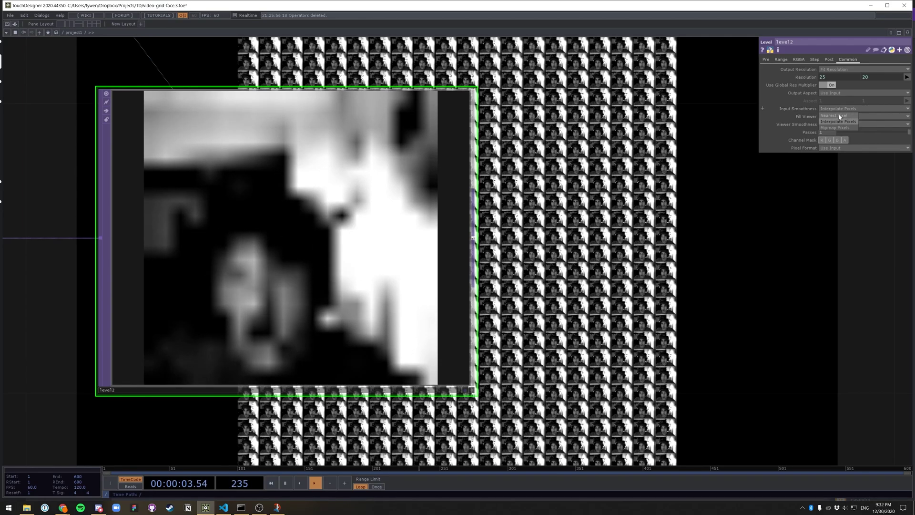
click(841, 115)
click(829, 126)
click(832, 132)
scroll(696, 305, down, 4)
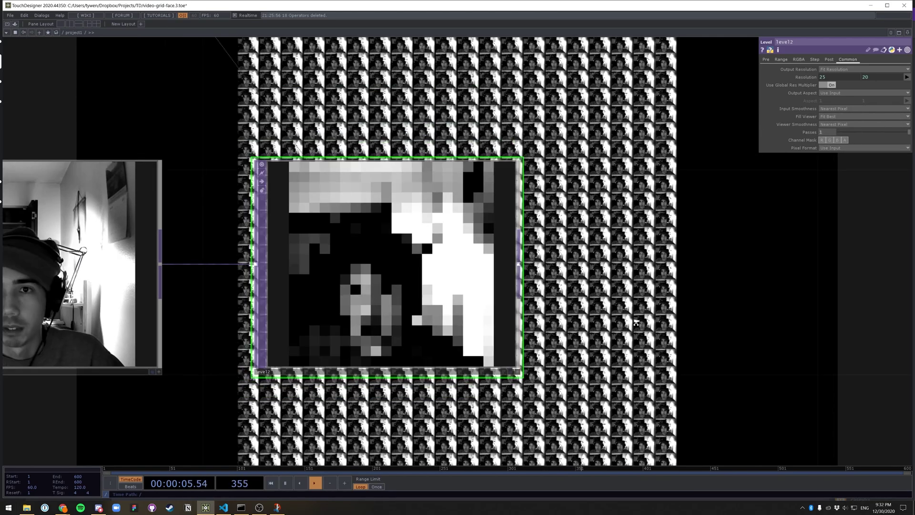
drag(703, 271, 691, 306)
scroll(669, 324, up, 3)
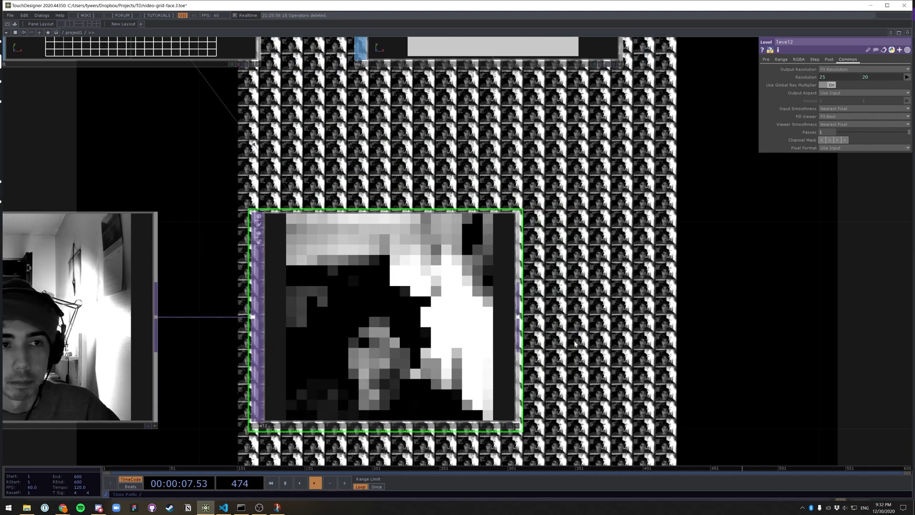
Set the Columns of grid1 to 25
scroll(575, 336, down, 8)
drag(486, 259, 439, 261)
click(376, 224)
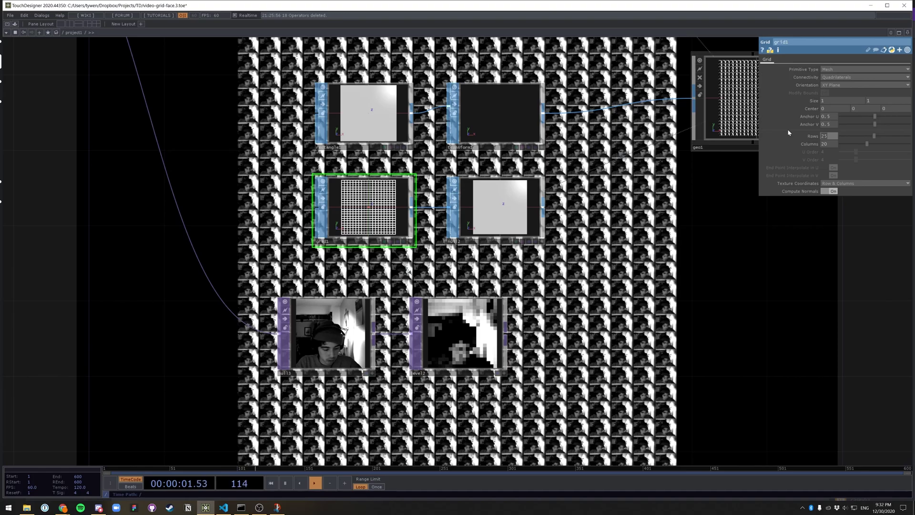
click(828, 144)
text(25)
key(Return)
scroll(632, 362, up, 3)
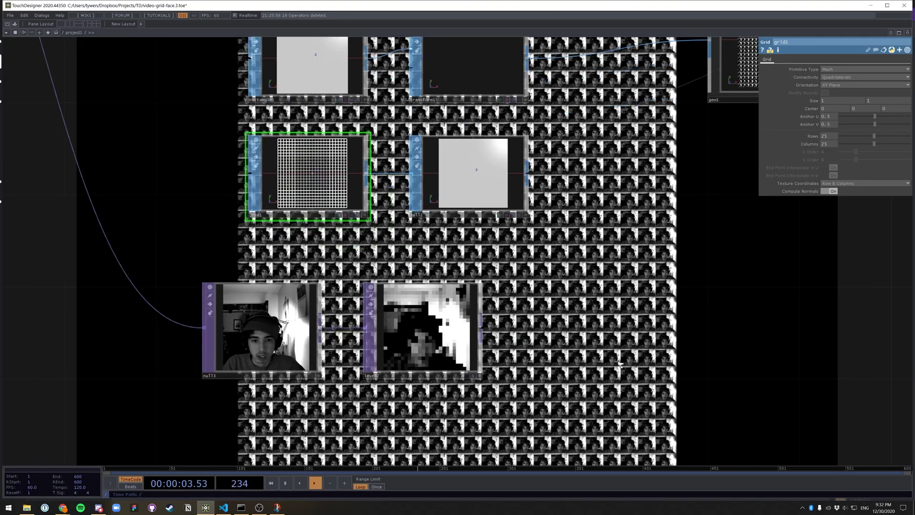
Add a Null TOP to the output of level2 and place it beside the pixelated feed
drag(601, 355, 551, 358)
scroll(493, 336, down, 3)
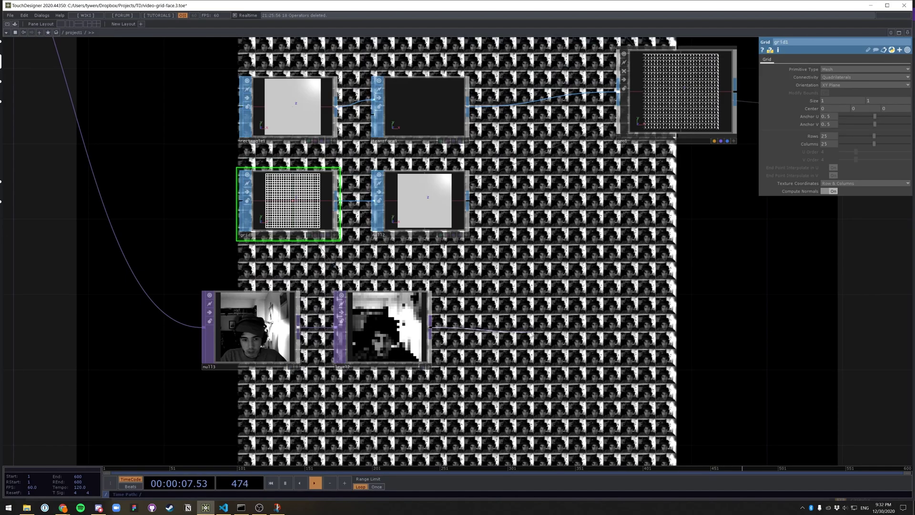
key(Tab)
key(Return)
click(530, 335)
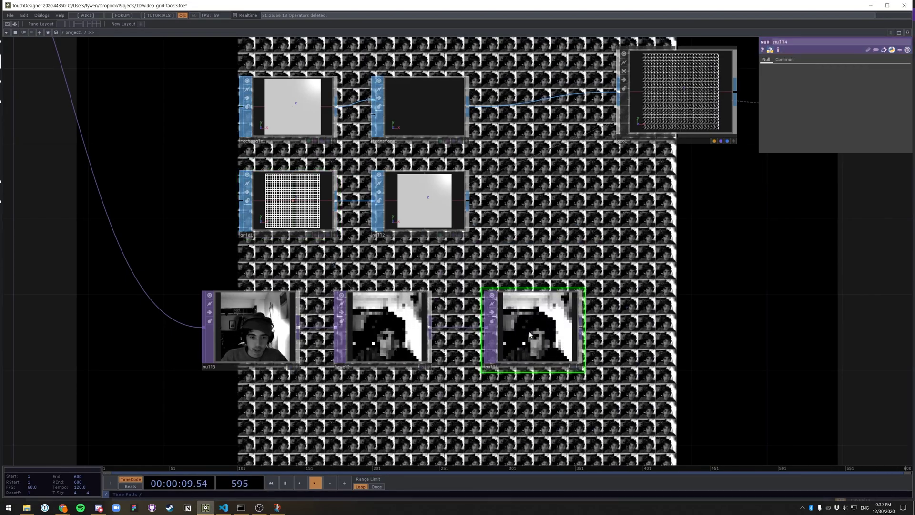
Set the Texture Coord OP of geo1 to null4 and map its W texture coordinate to r
drag(674, 323, 613, 343)
click(621, 110)
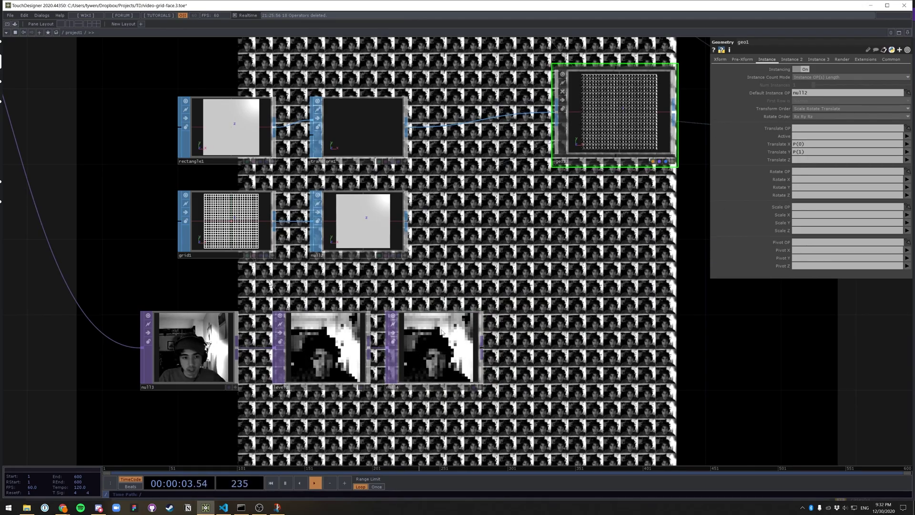
click(792, 60)
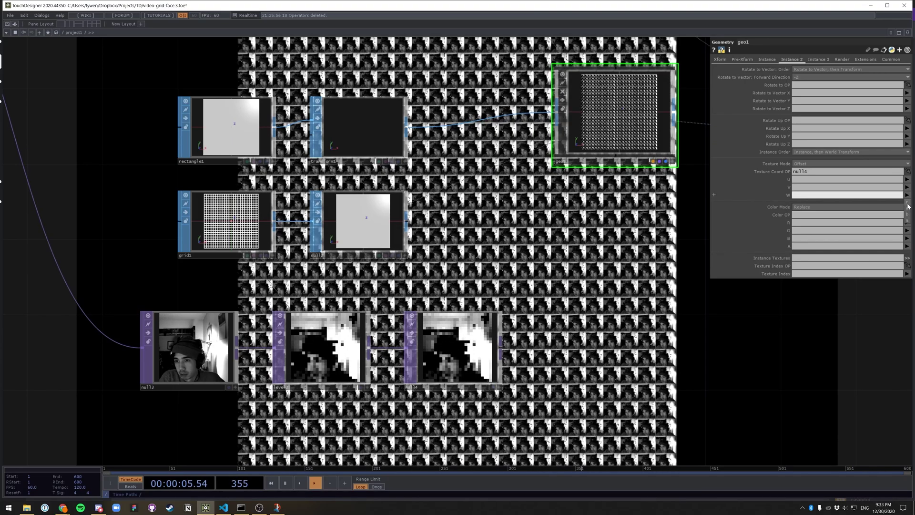
drag(596, 388, 534, 350)
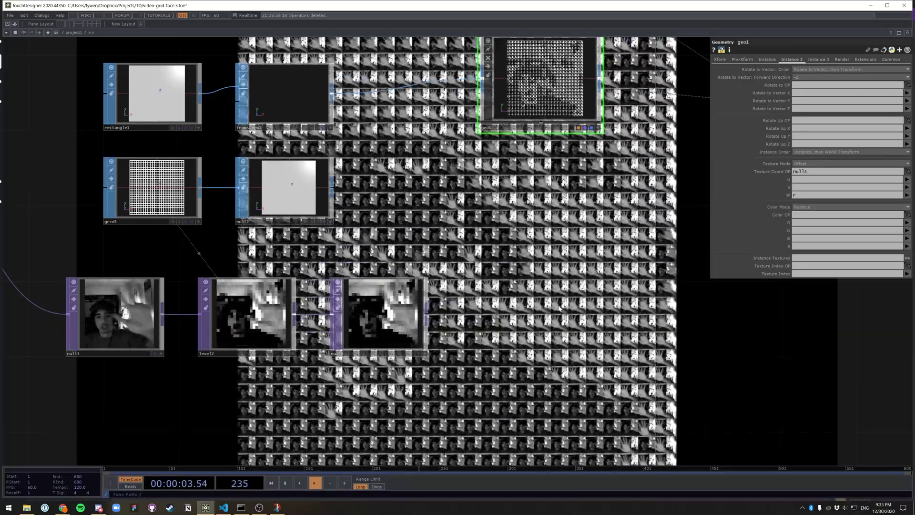
Inspect the cached webcam frames in tex3d1 and set its Cache Size to 64
drag(599, 320, 744, 478)
drag(302, 54, 533, 316)
scroll(534, 316, up, 5)
scroll(414, 255, up, 6)
drag(652, 327, 722, 346)
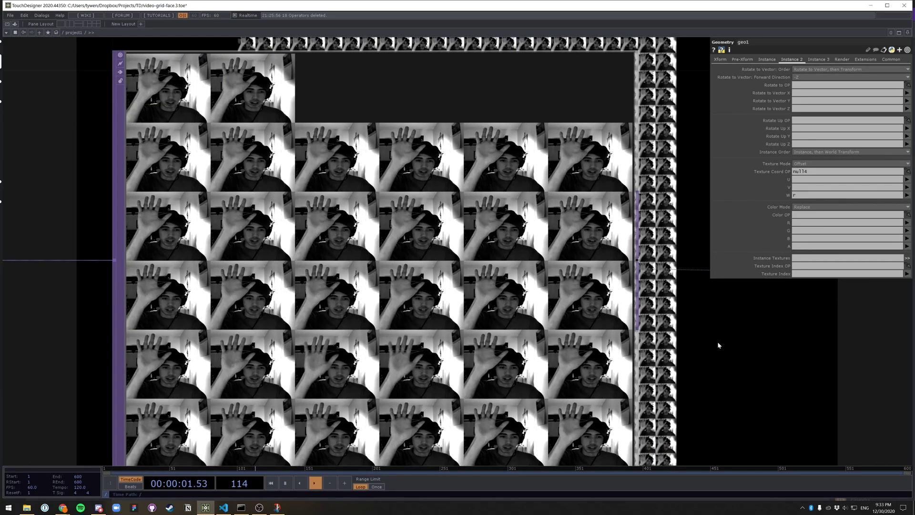
scroll(705, 336, down, 5)
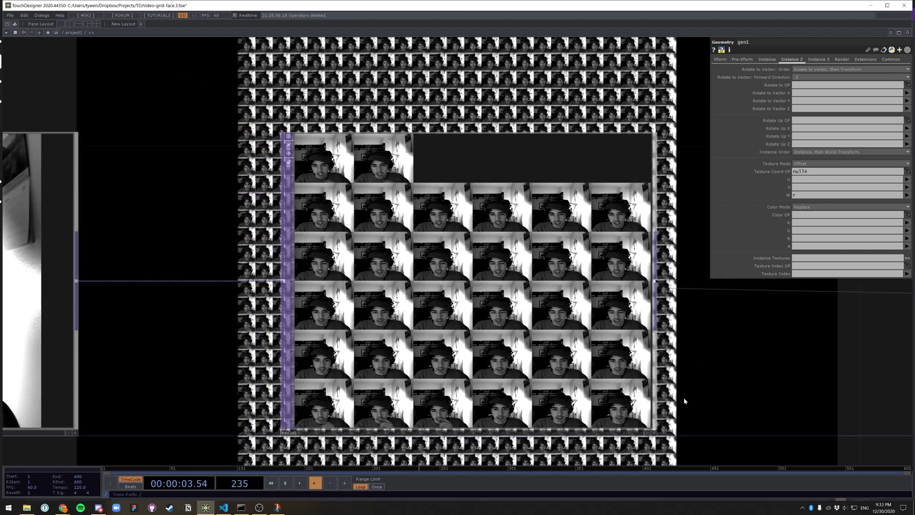
scroll(530, 288, up, 3)
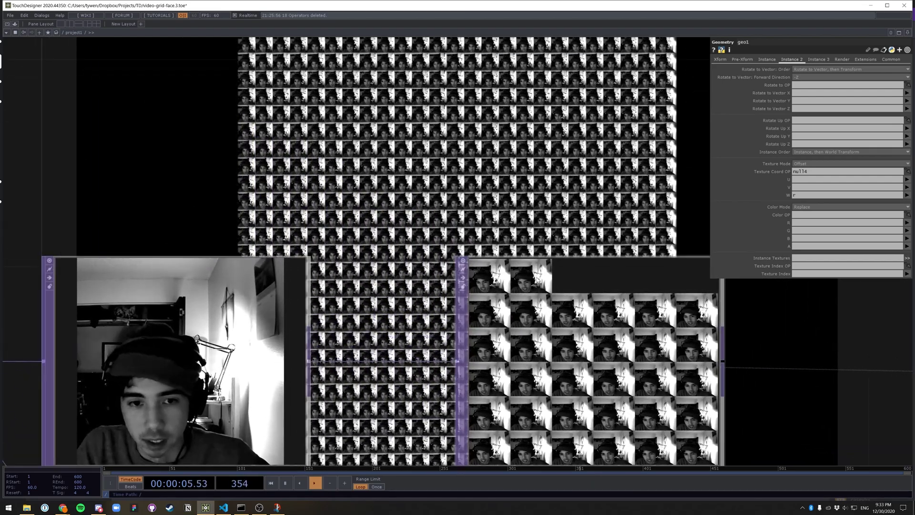
drag(545, 278, 492, 211)
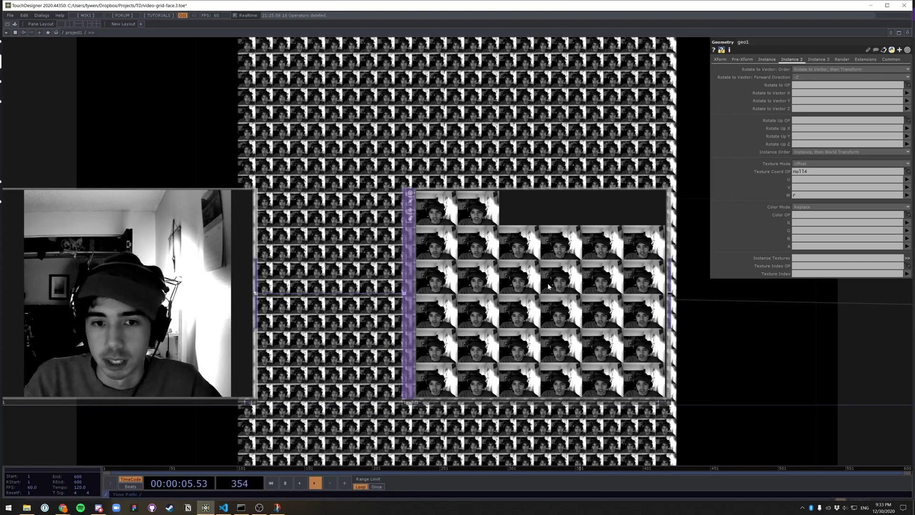
click(513, 198)
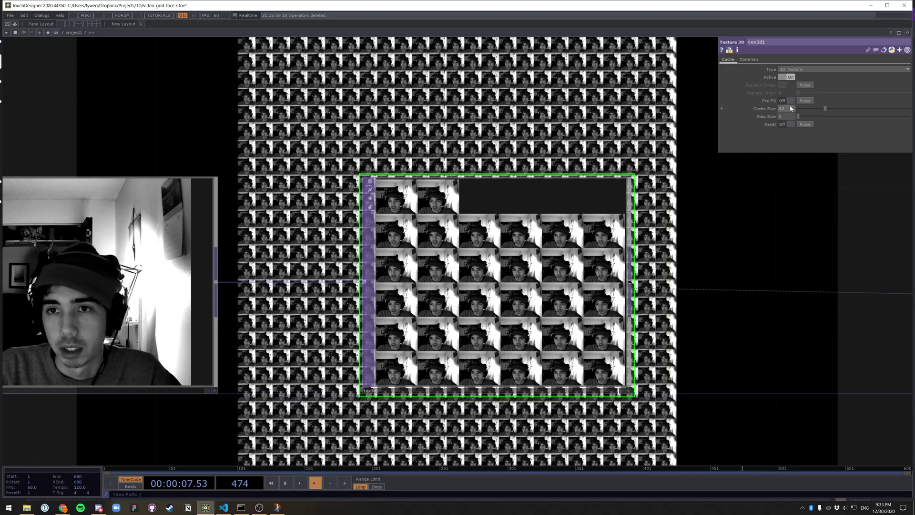
text(64)
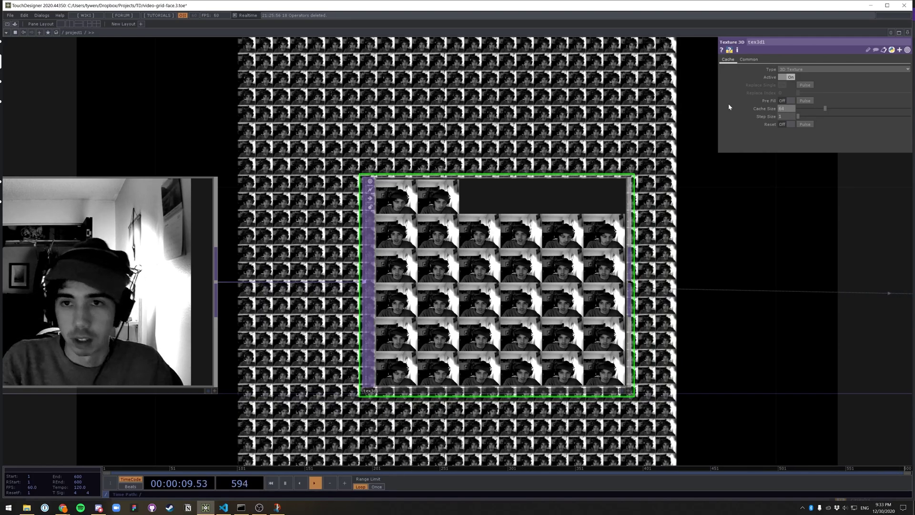
key(Return)
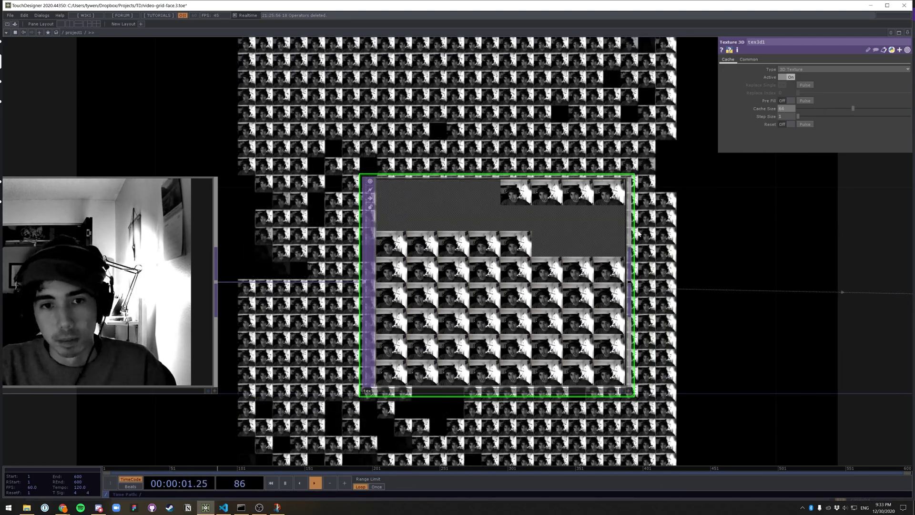
Examine how the instanced video grid responds to movement and review the network from the webcam input to the render chain
scroll(753, 281, down, 3)
drag(680, 357, 470, 288)
scroll(490, 285, up, 4)
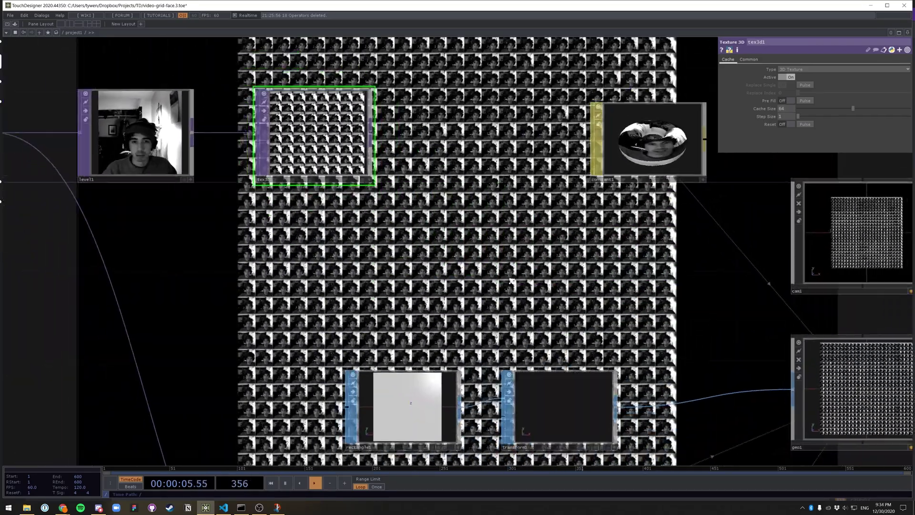
scroll(512, 281, down, 1)
drag(715, 441, 503, 278)
drag(608, 374, 575, 354)
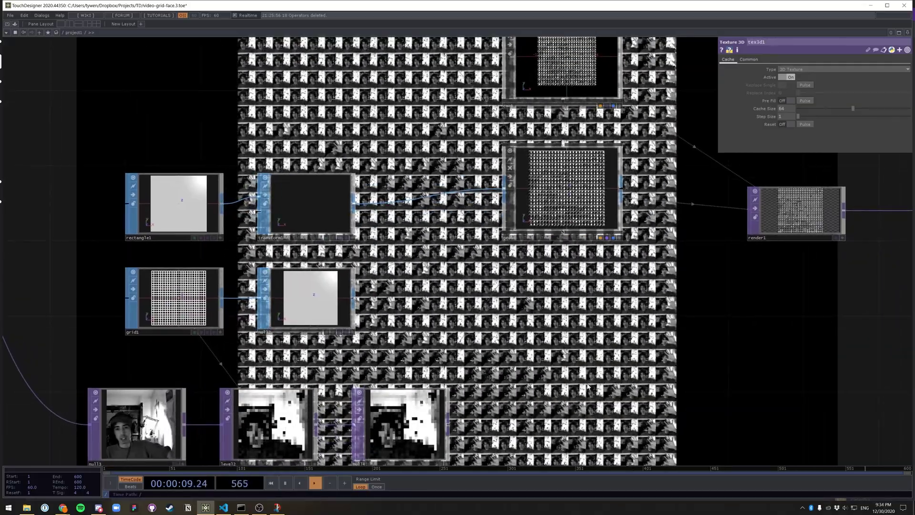
drag(526, 384, 586, 275)
scroll(705, 346, down, 3)
scroll(707, 346, up, 6)
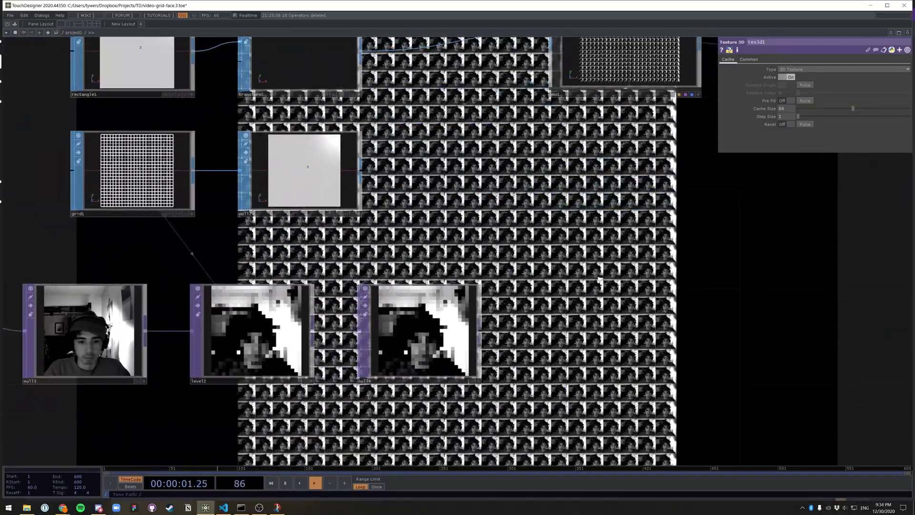
scroll(586, 277, down, 8)
drag(601, 348, 511, 388)
scroll(562, 334, down, 2)
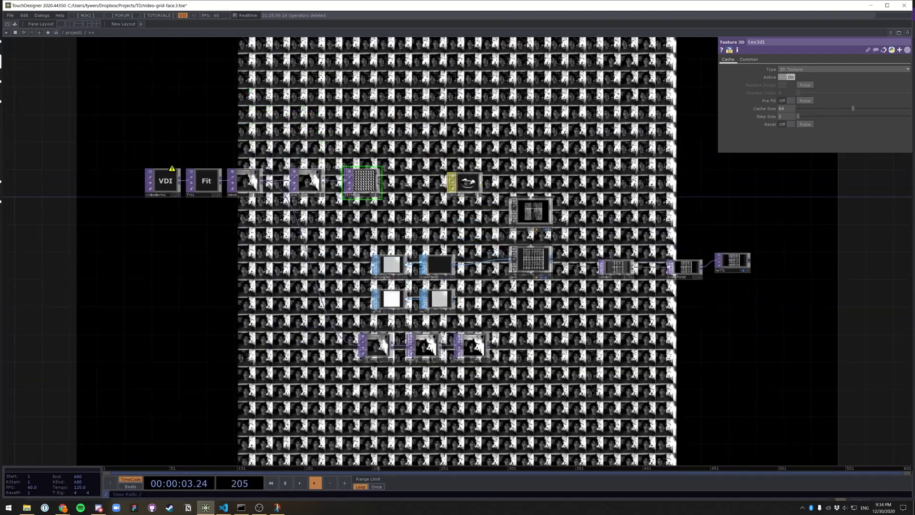
drag(565, 322, 631, 365)
scroll(633, 400, up, 2)
Set both Rows and Columns of grid1 to 10
click(387, 334)
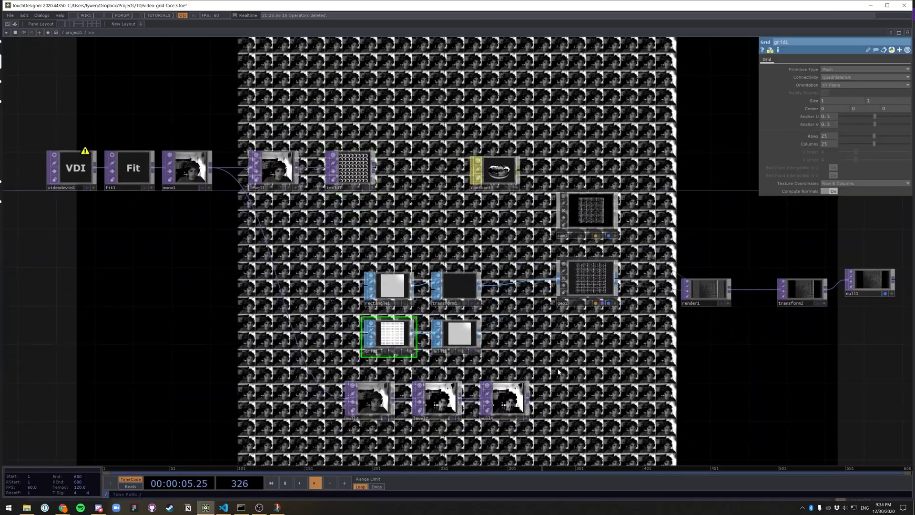
scroll(548, 359, up, 6)
drag(498, 342, 712, 345)
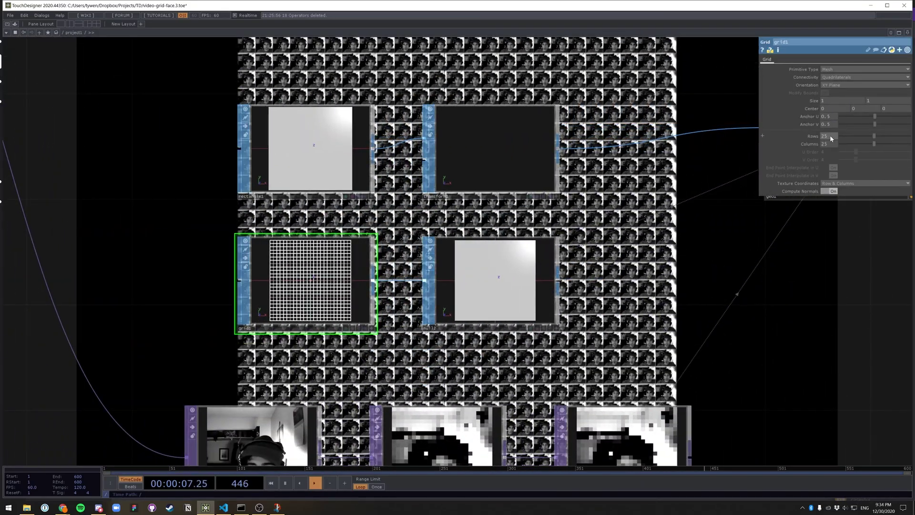
text(10)
key(Tab)
text(10)
key(Return)
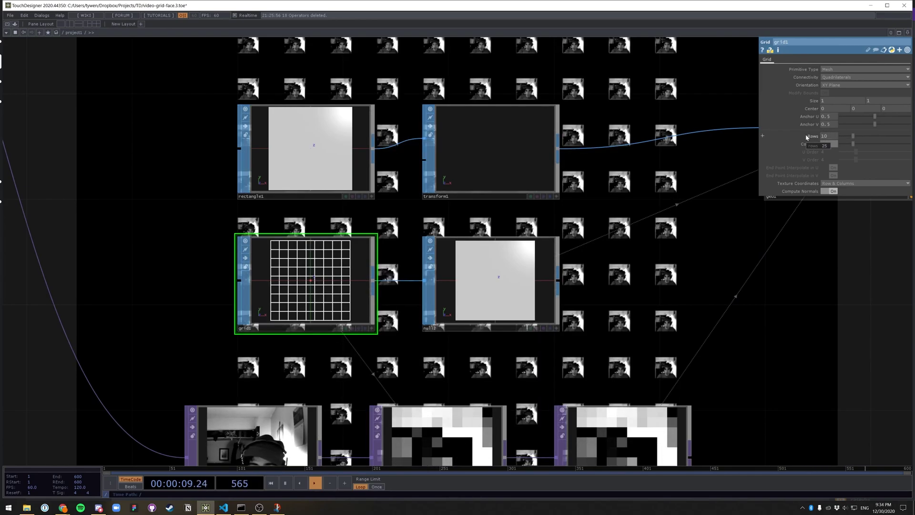
Set the Uniform Scale of transform1 to 0.118 so the video tiles fill the gaps in the grid
click(469, 157)
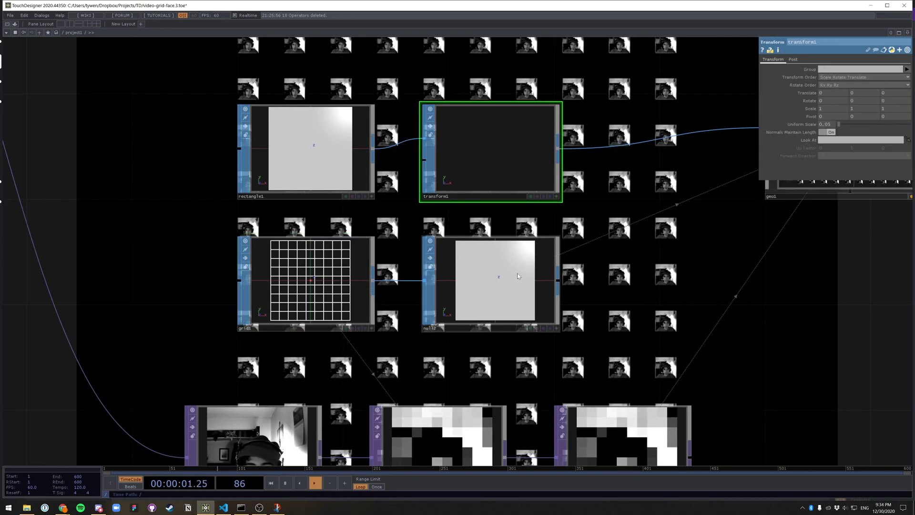
scroll(841, 124, up, 20)
scroll(841, 124, down, 10)
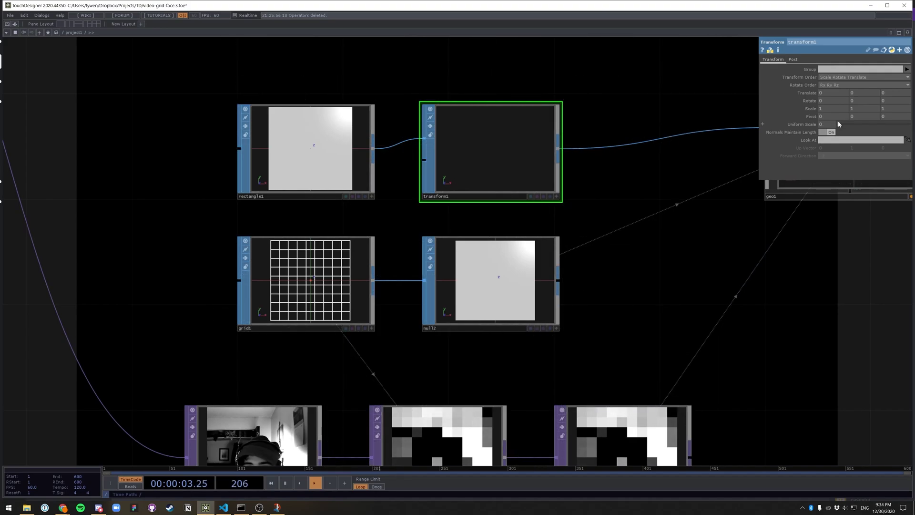
scroll(833, 125, down, 5)
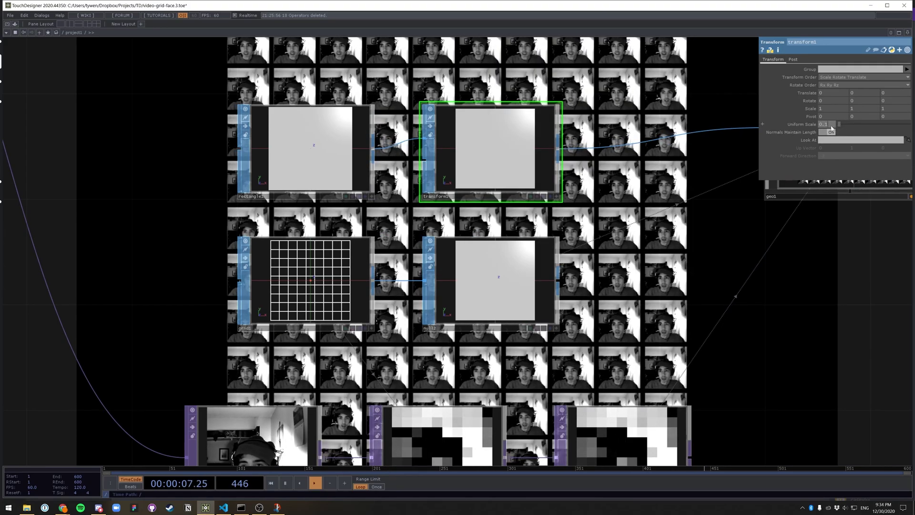
scroll(831, 126, up, 1)
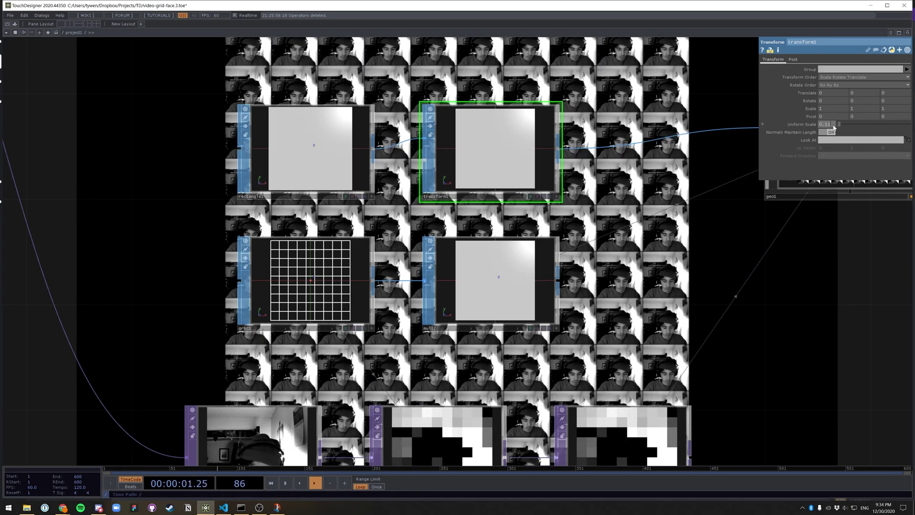
Examine the time-delayed video tiles in the background output together with the complete operator network
scroll(711, 302, down, 5)
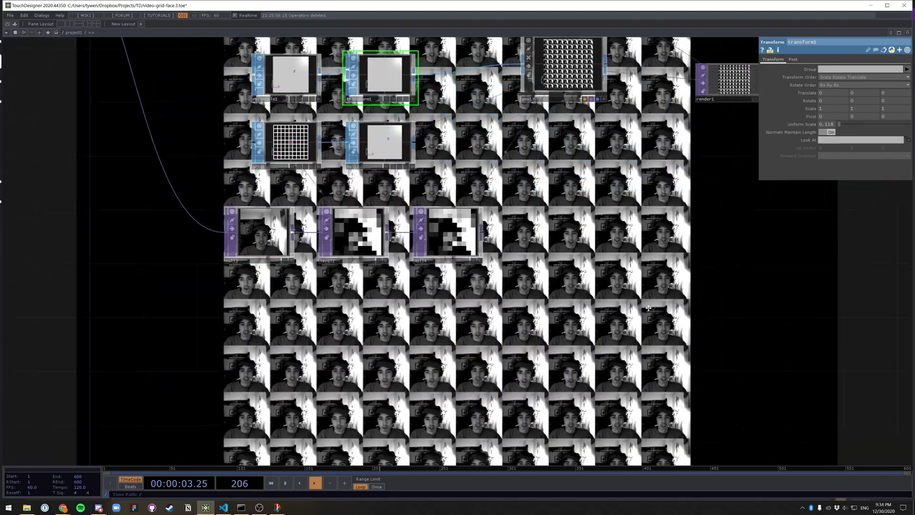
drag(648, 308, 597, 282)
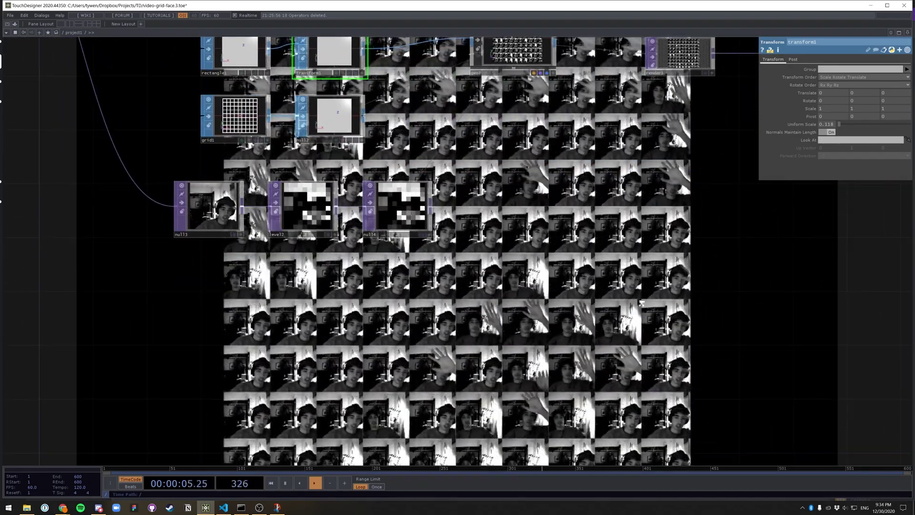
scroll(641, 303, down, 3)
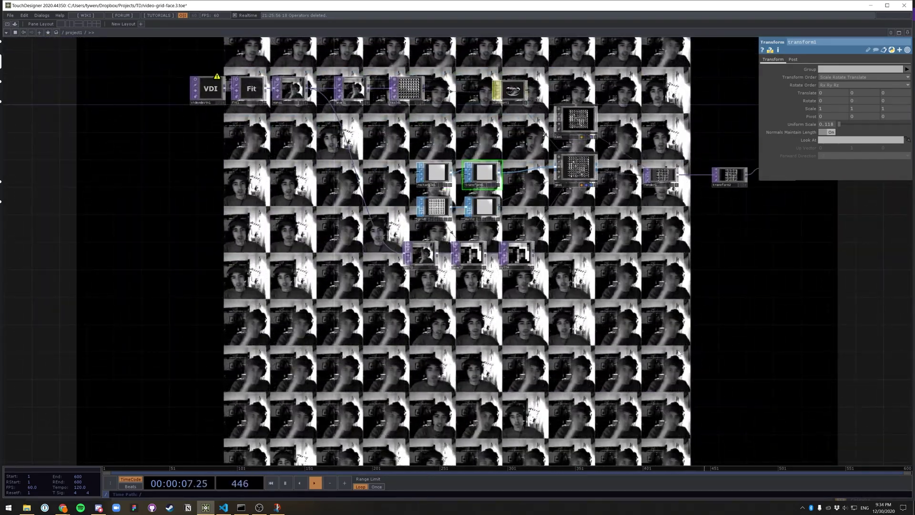
drag(755, 243, 636, 298)
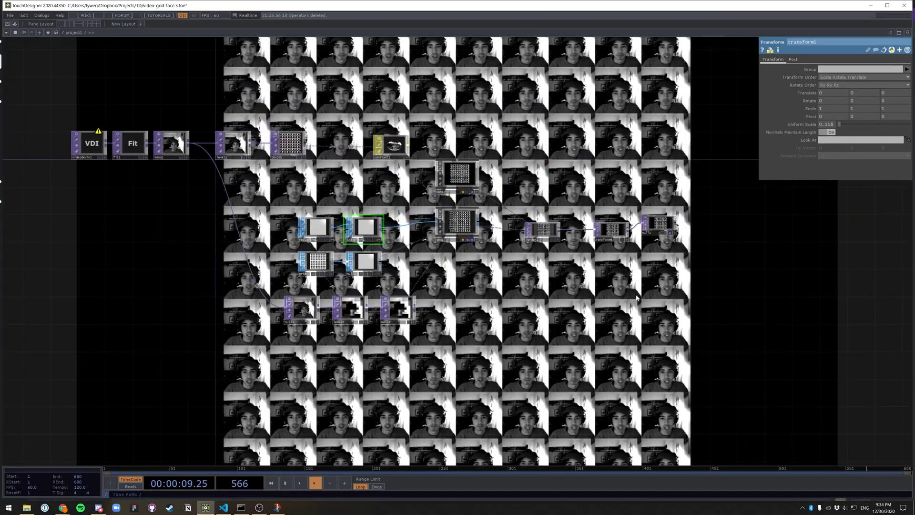
drag(501, 339, 539, 348)
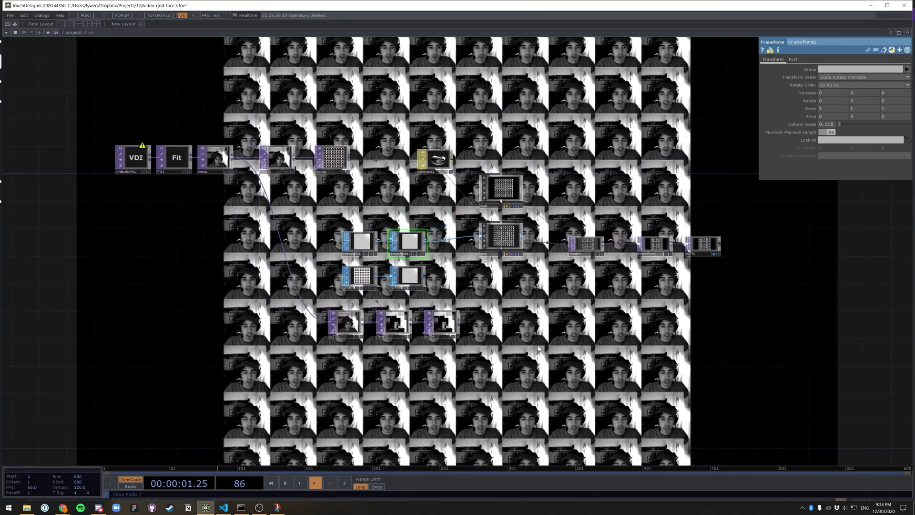